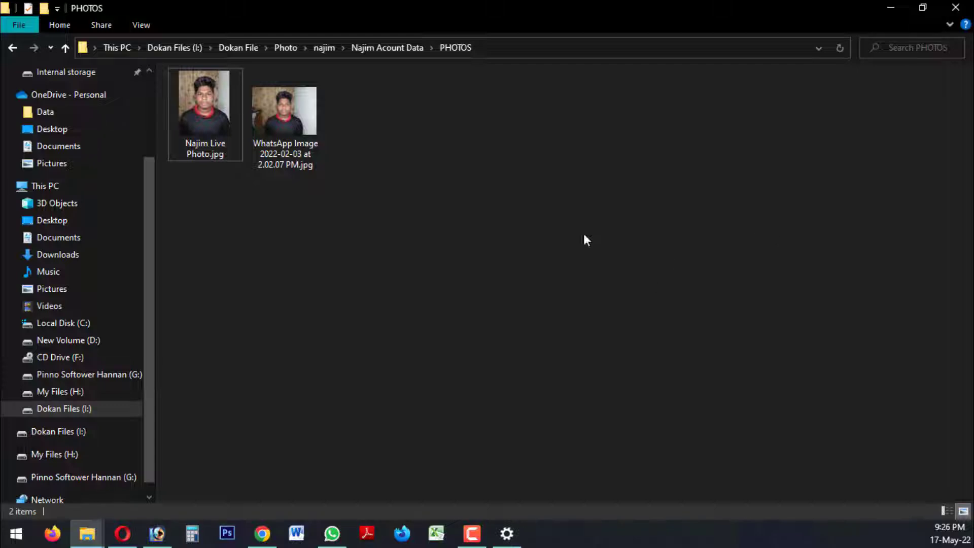
Open "WhatsApp Image 2022-02-03 at 2.02.07 PM.jpg" in Photoshop and maximize its document window
{"action": "left_click", "coordinate": [275, 123]}
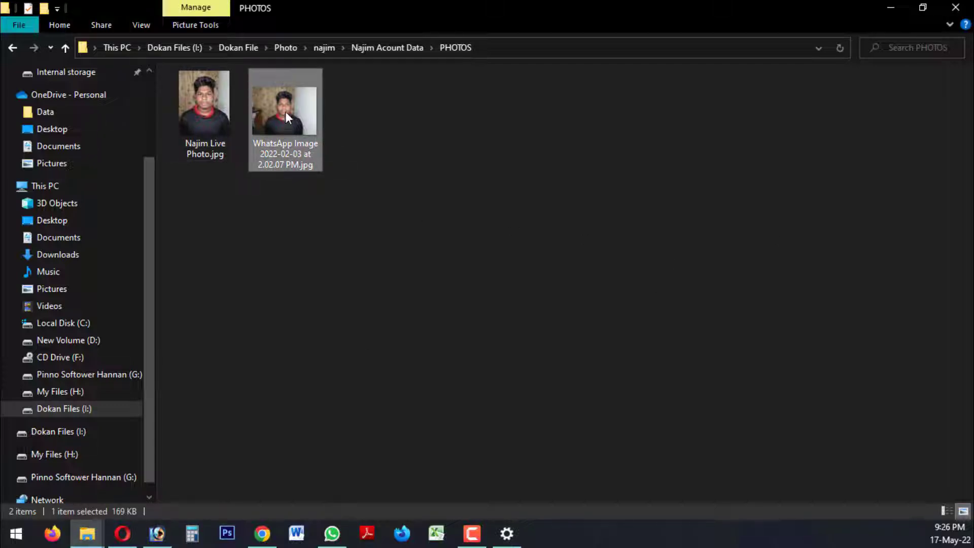
{"action": "left_click_drag", "start_coordinate": [286, 110], "coordinate": [407, 232]}
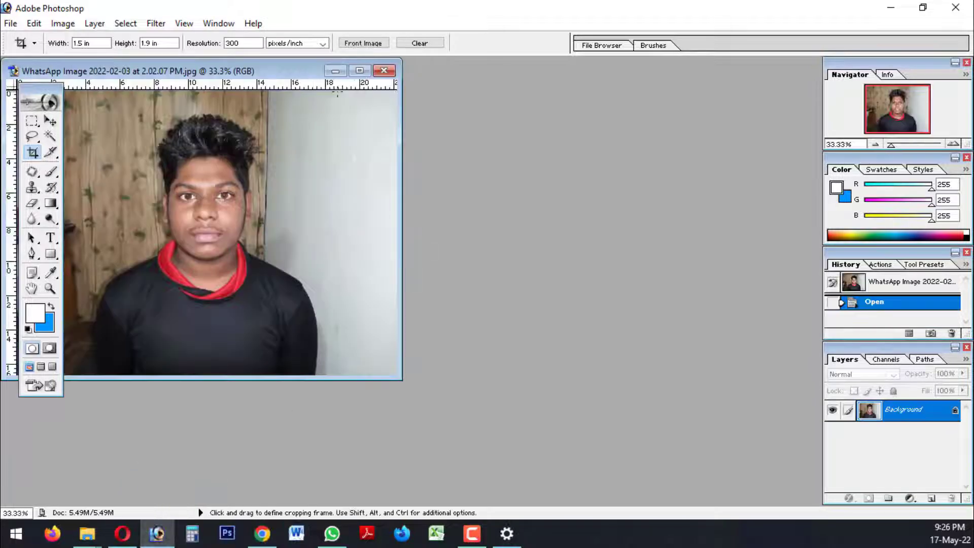
{"action": "left_click", "coordinate": [359, 71]}
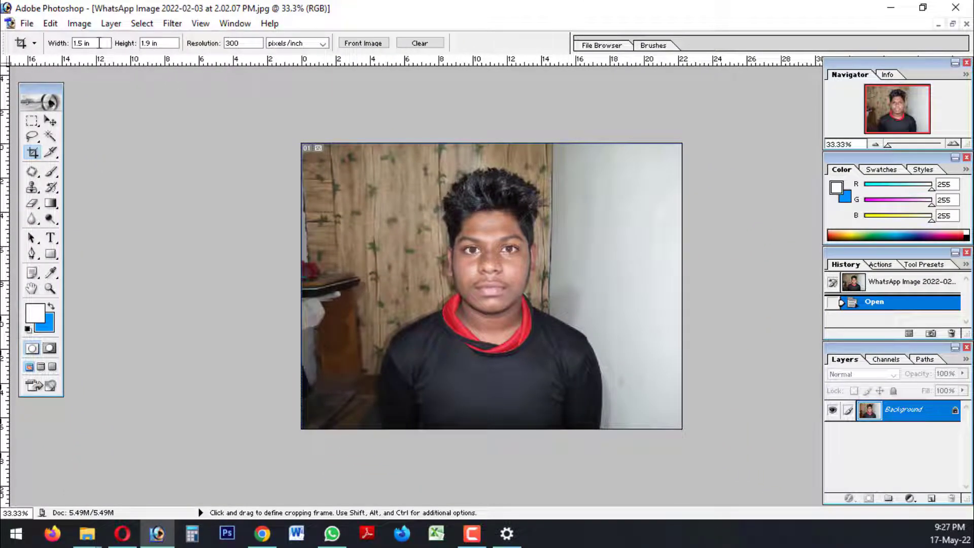
Set the Crop tool to a width of 1.5 in, a height of 2 in and a resolution of 300 pixels/inch
{"action": "left_click_drag", "start_coordinate": [94, 43], "coordinate": [65, 42]}
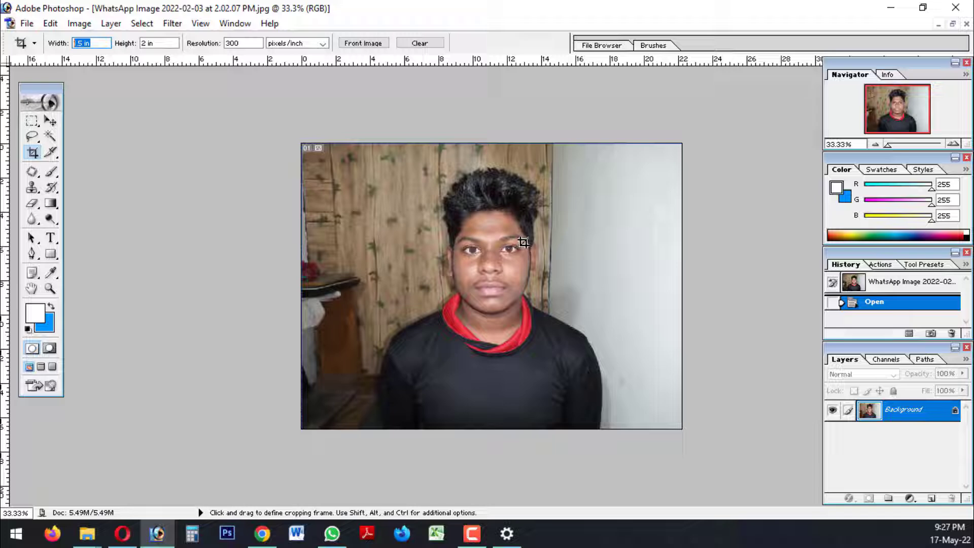
{"action": "left_click", "coordinate": [178, 43]}
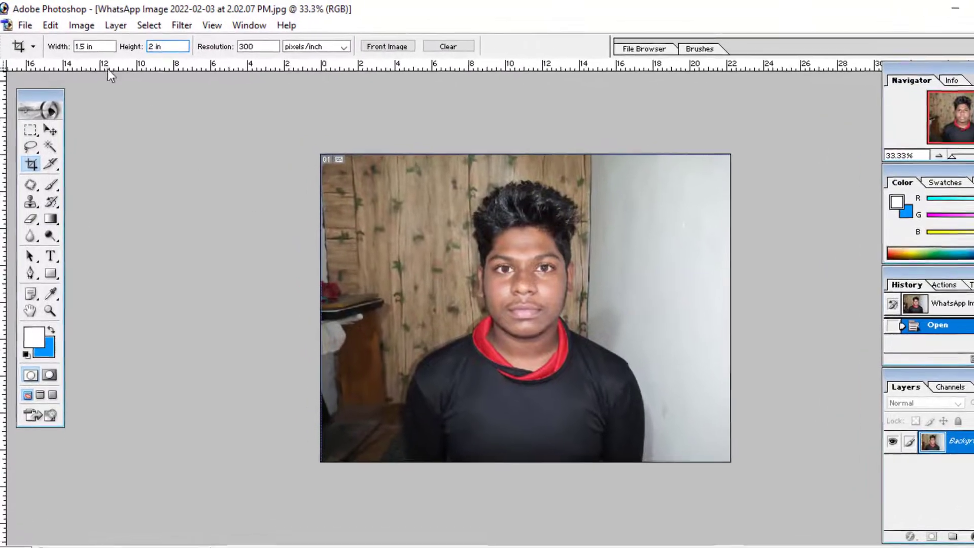
{"action": "left_click_drag", "start_coordinate": [92, 43], "coordinate": [74, 43]}
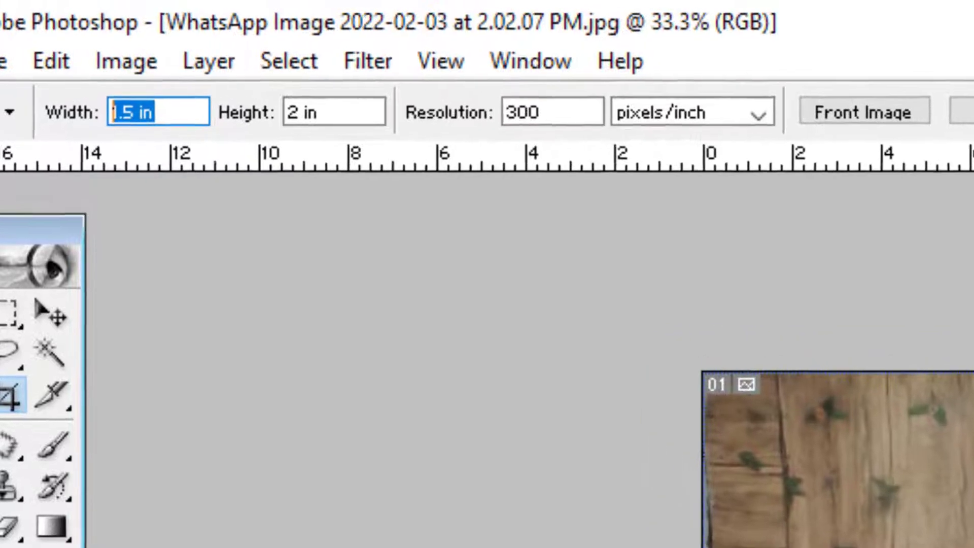
{"action": "type", "text": "1.5"}
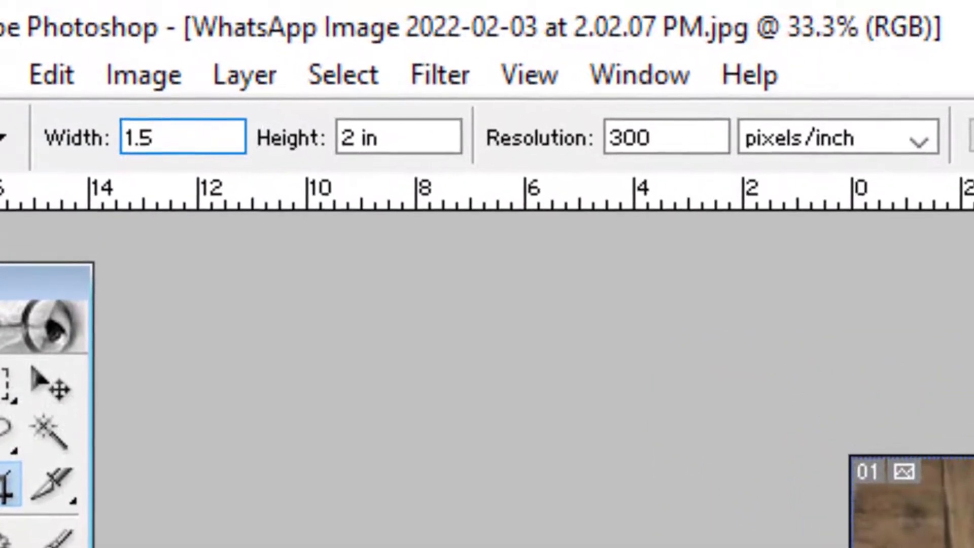
{"action": "key", "text": "Tab"}
{"action": "type", "text": "2"}
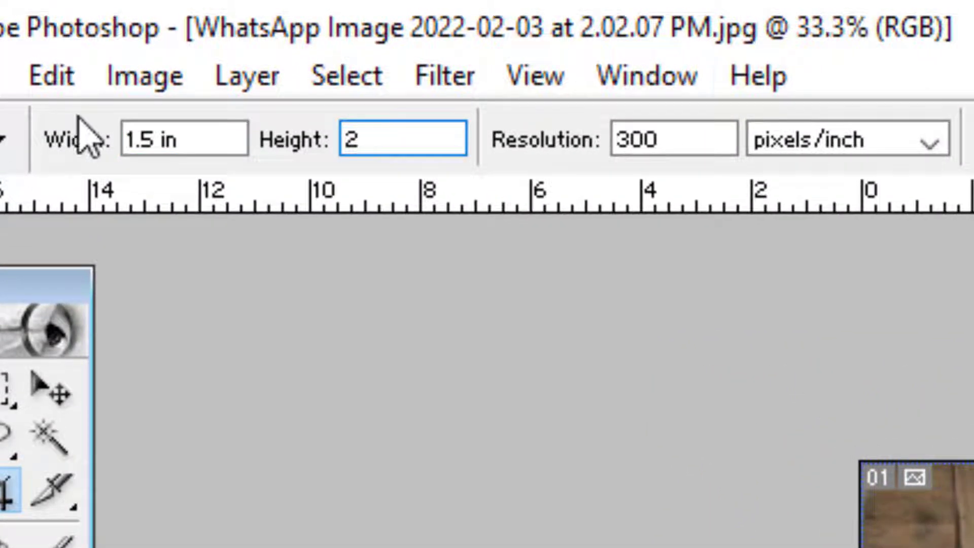
{"action": "key", "text": "Tab"}
{"action": "type", "text": "300"}
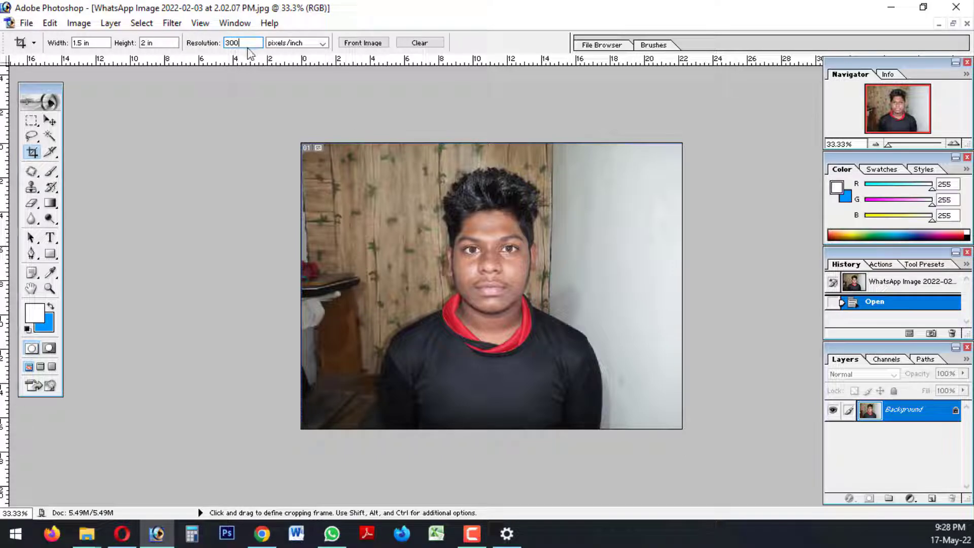
{"action": "left_click", "coordinate": [155, 43]}
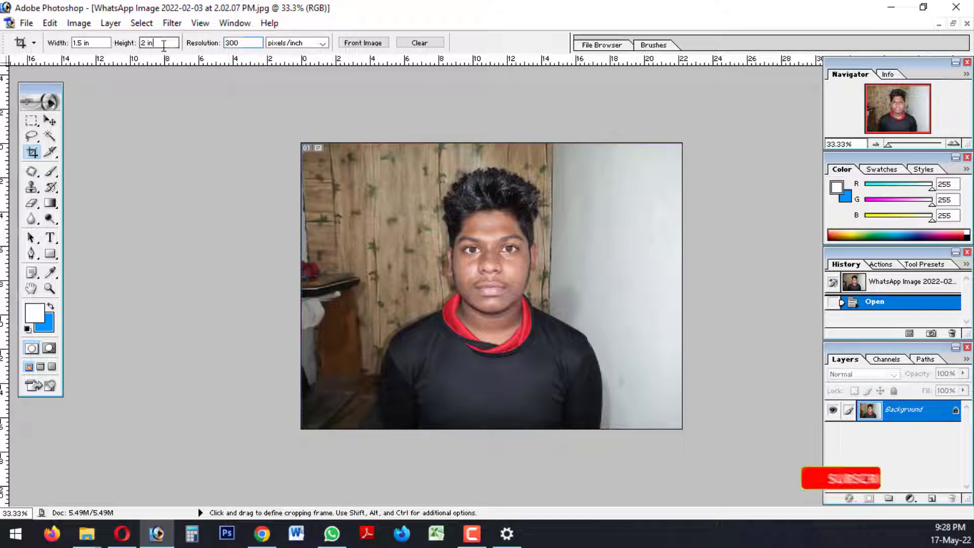
{"action": "left_click", "coordinate": [104, 44]}
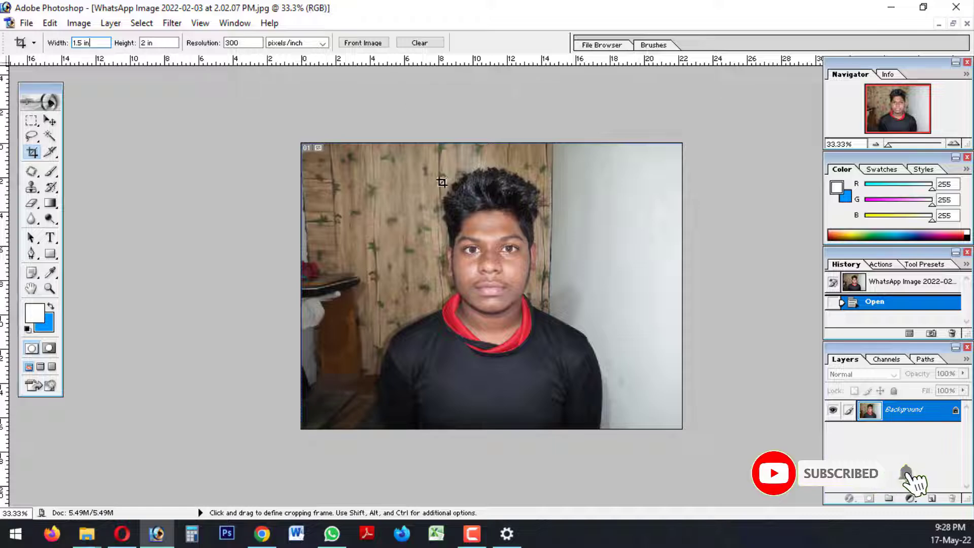
{"action": "left_click_drag", "start_coordinate": [393, 150], "coordinate": [588, 409]}
{"action": "right_click", "coordinate": [558, 350]}
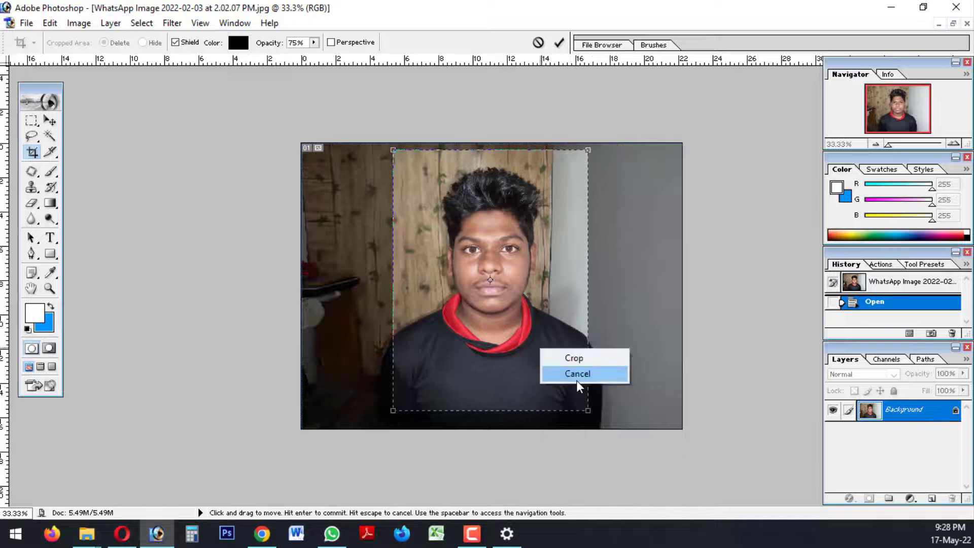
{"action": "left_click", "coordinate": [576, 374]}
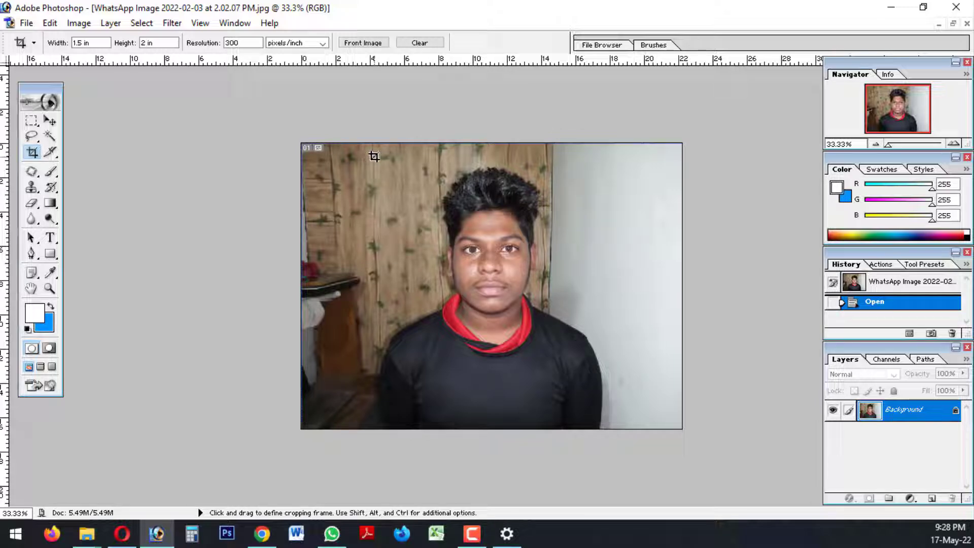
Crop the photo to the head and shoulders, centring the frame on the face and leaving a small margin above the hair
{"action": "left_click_drag", "start_coordinate": [374, 157], "coordinate": [634, 412]}
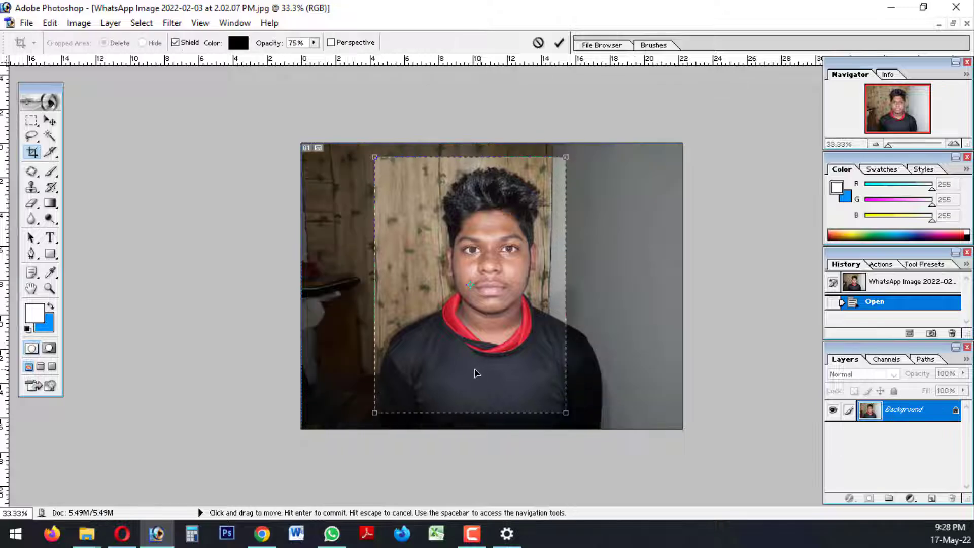
{"action": "left_click_drag", "start_coordinate": [476, 373], "coordinate": [497, 369]}
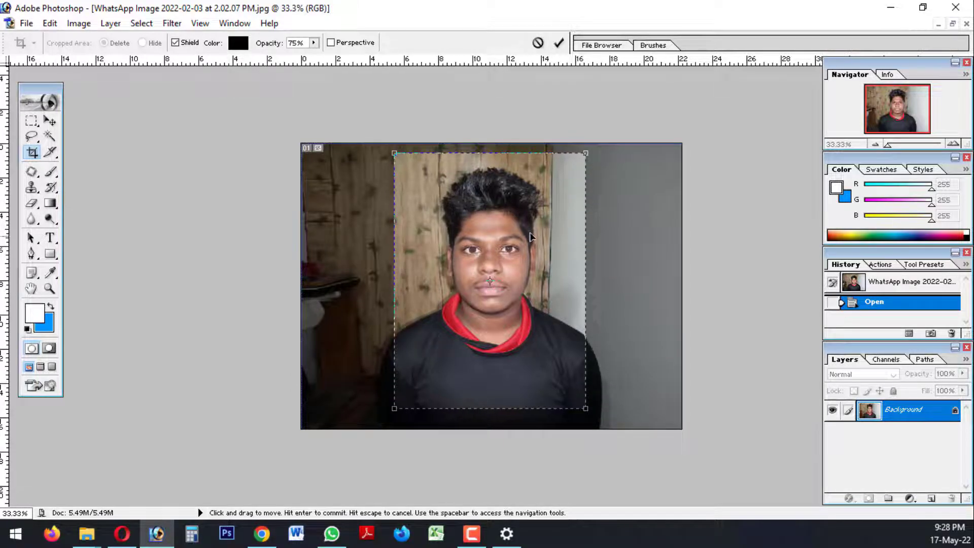
{"action": "key", "text": "Down"}
{"action": "key", "text": "Down"}
{"action": "key", "text": "Down"}
{"action": "key", "text": "Down"}
{"action": "key", "text": "Down"}
{"action": "key", "text": "Down"}
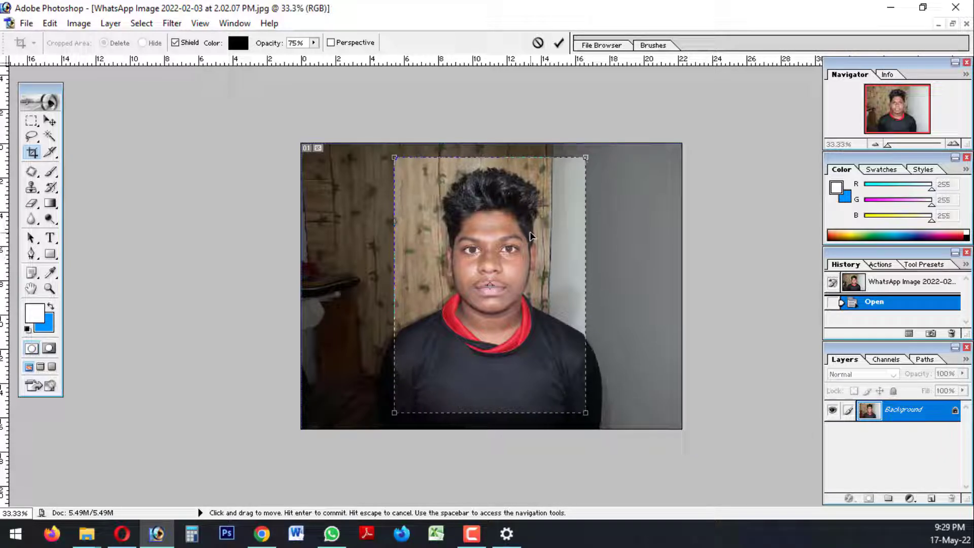
{"action": "key", "text": "Right"}
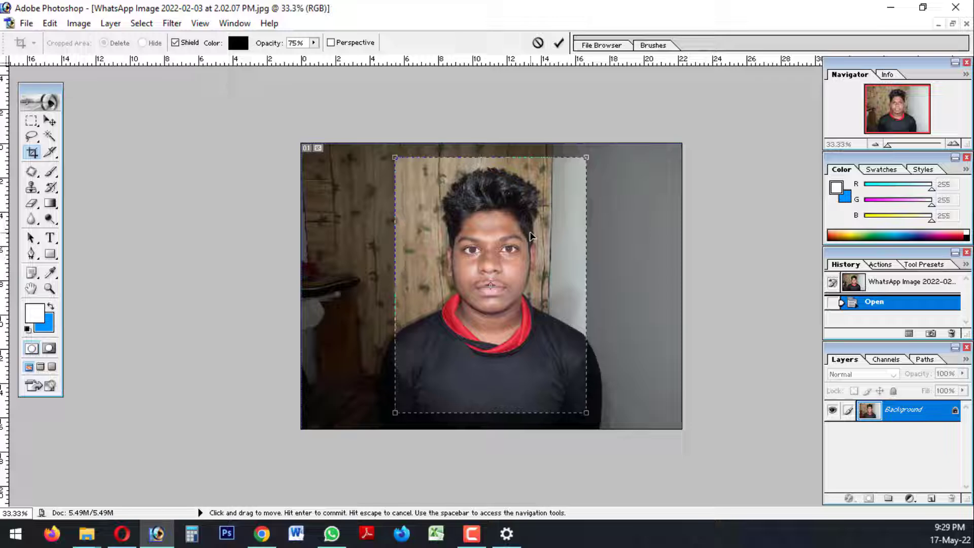
{"action": "key", "text": "Left"}
{"action": "key", "text": "Up"}
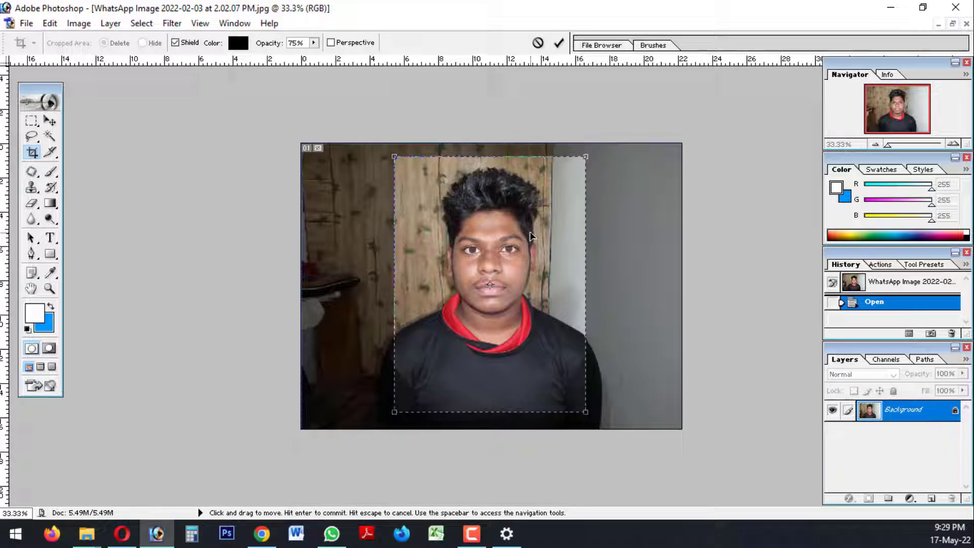
{"action": "key", "text": "Return"}
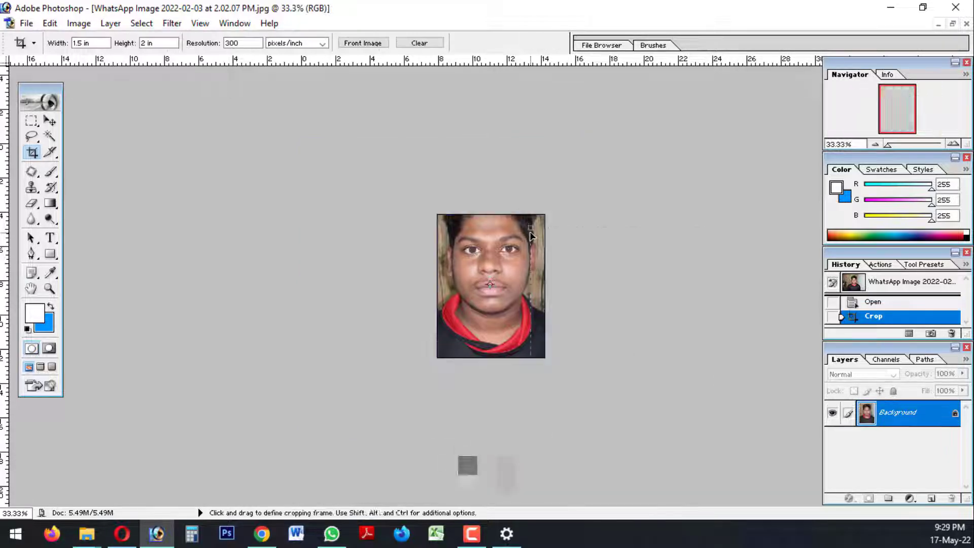
Start a work path with the Pen tool in Paths mode, placing the first anchor just outside the photo's left edge below the shoulder
{"action": "key", "text": "ctrl+plus"}
{"action": "key", "text": "ctrl+plus"}
{"action": "key", "text": "ctrl+plus"}
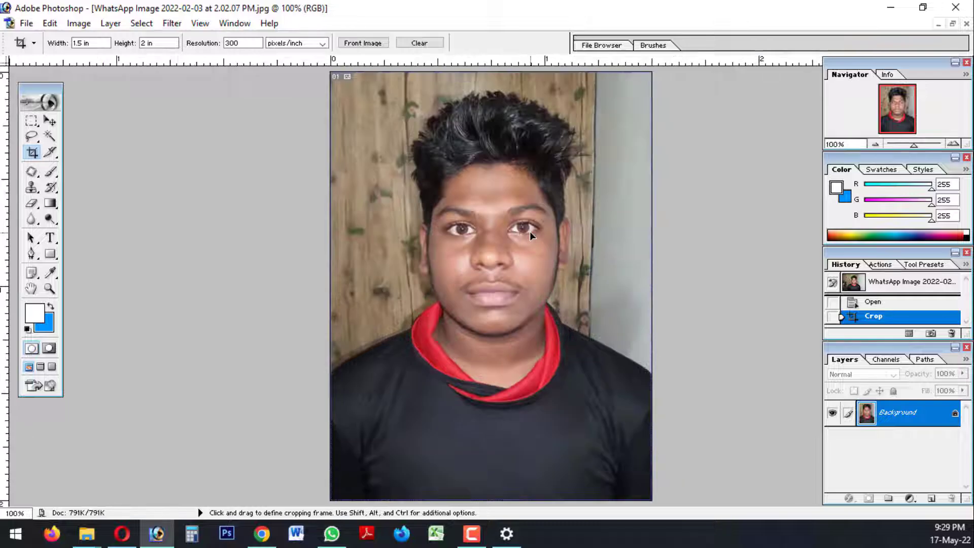
{"action": "key", "text": "ctrl+minus"}
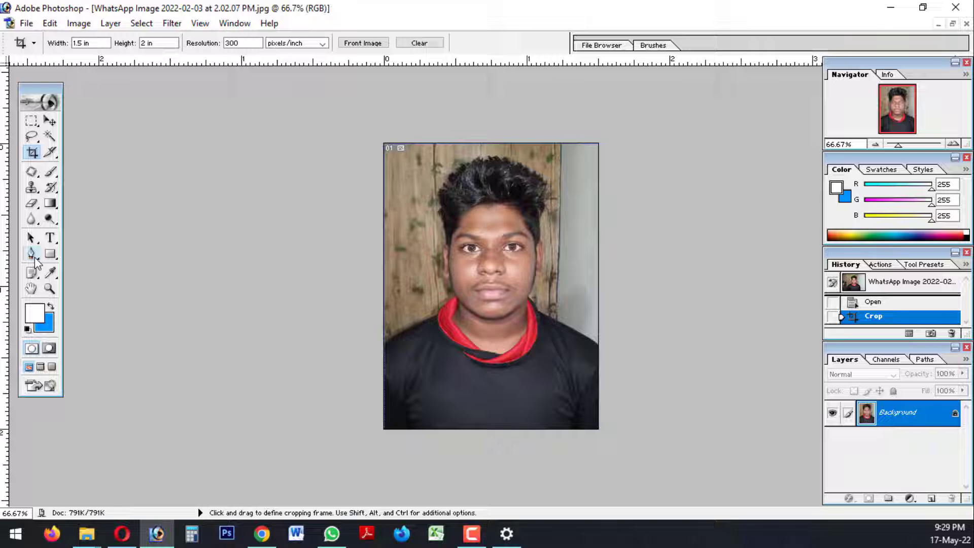
{"action": "left_click", "coordinate": [32, 254]}
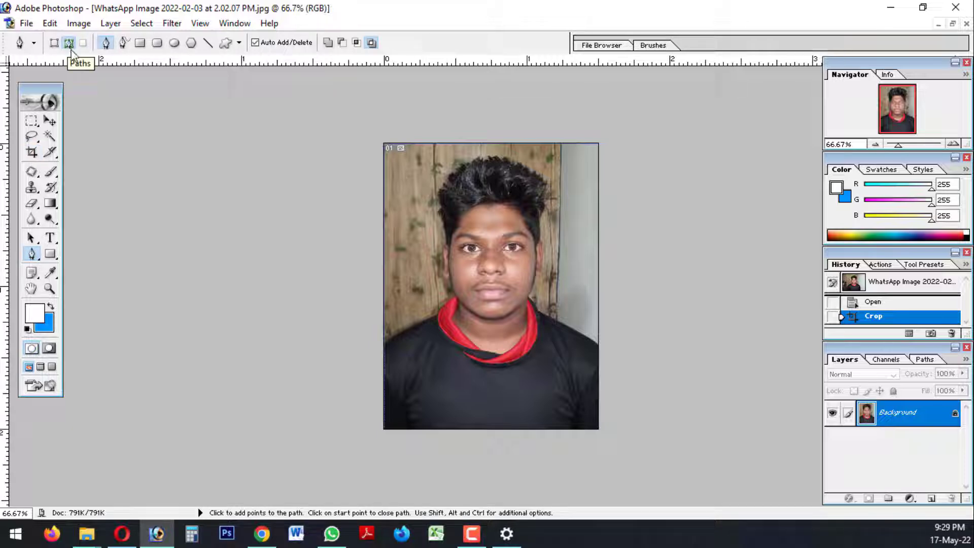
{"action": "key", "text": "ctrl+plus"}
{"action": "key", "text": "ctrl+plus"}
{"action": "key", "text": "ctrl+plus"}
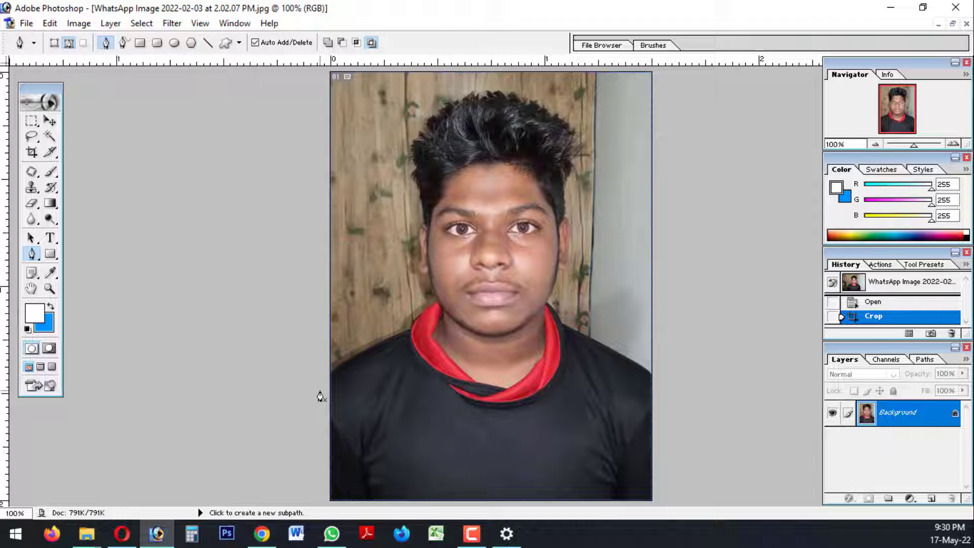
{"action": "key", "text": "ctrl+plus"}
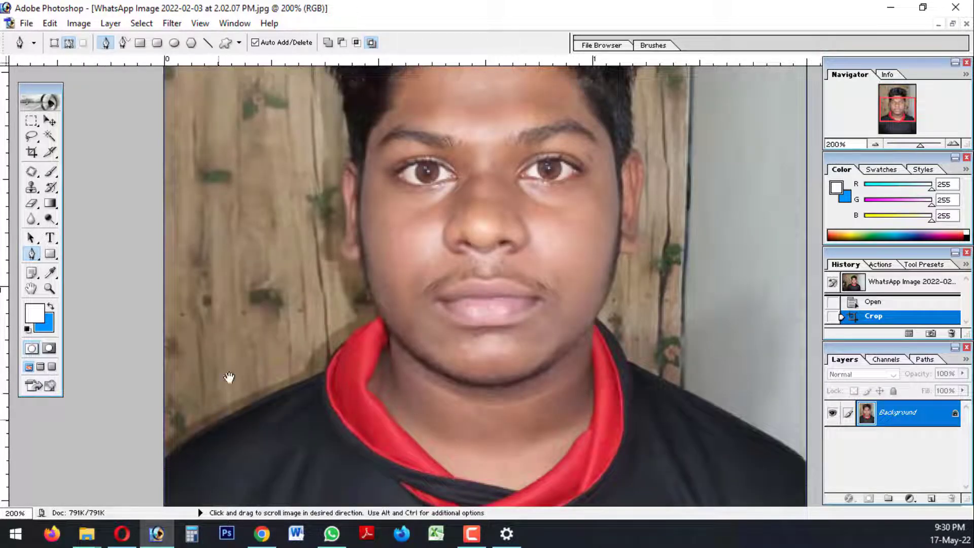
{"action": "left_click_drag", "start_coordinate": [229, 377], "coordinate": [263, 233]}
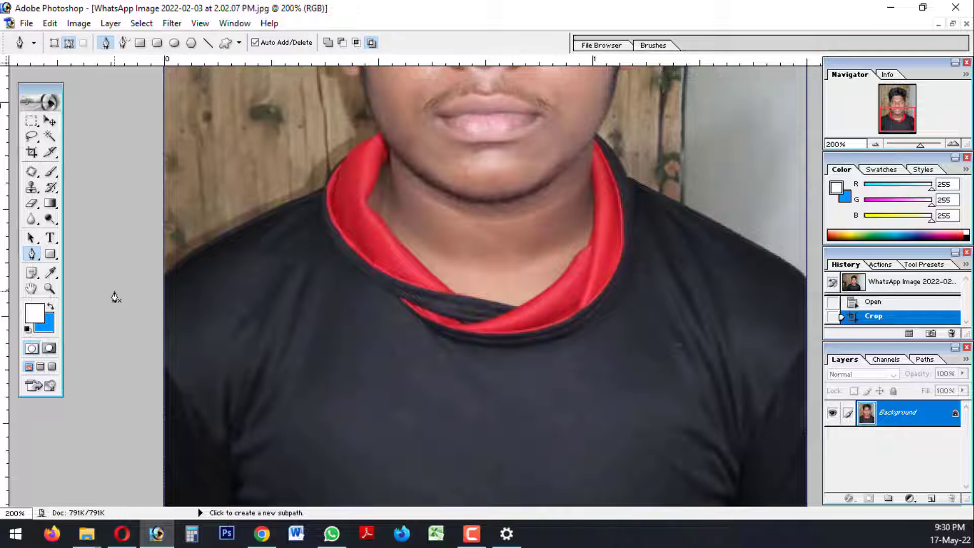
{"action": "left_click", "coordinate": [250, 365]}
{"action": "key", "text": "ctrl+plus"}
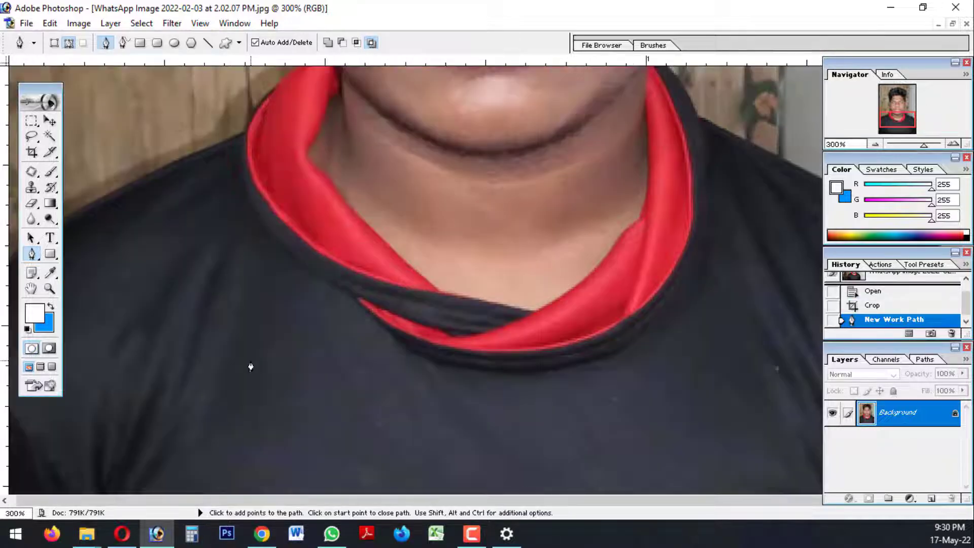
{"action": "key", "text": "ctrl+minus"}
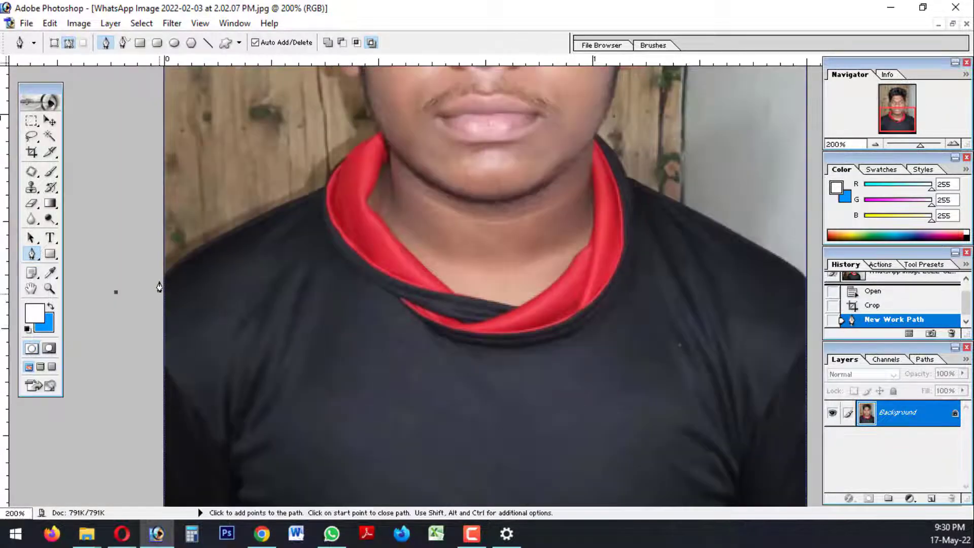
Extend the path to the photo's left edge and curve it along the left shoulder to the base of the collar
{"action": "left_click", "coordinate": [162, 284]}
{"action": "key", "text": "ctrl+plus"}
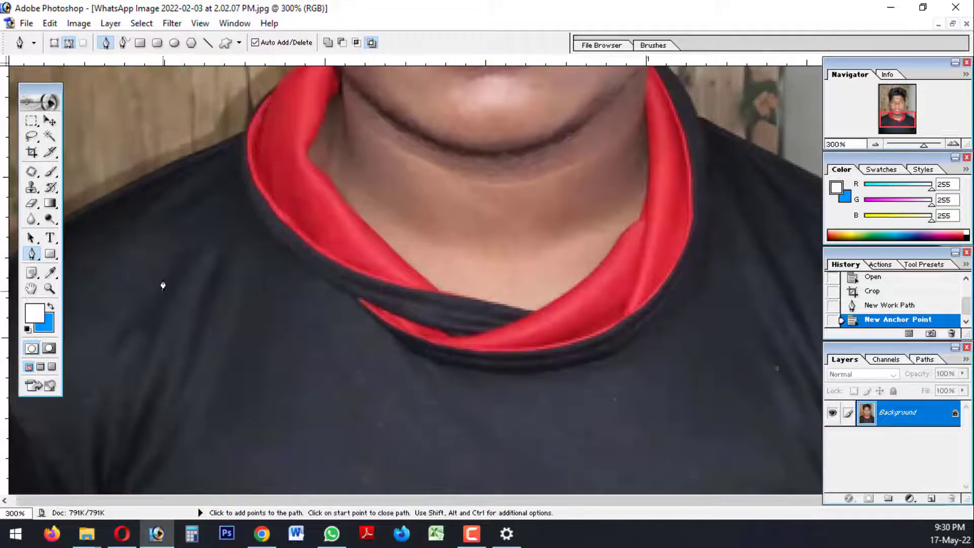
{"action": "key", "text": "ctrl+minus"}
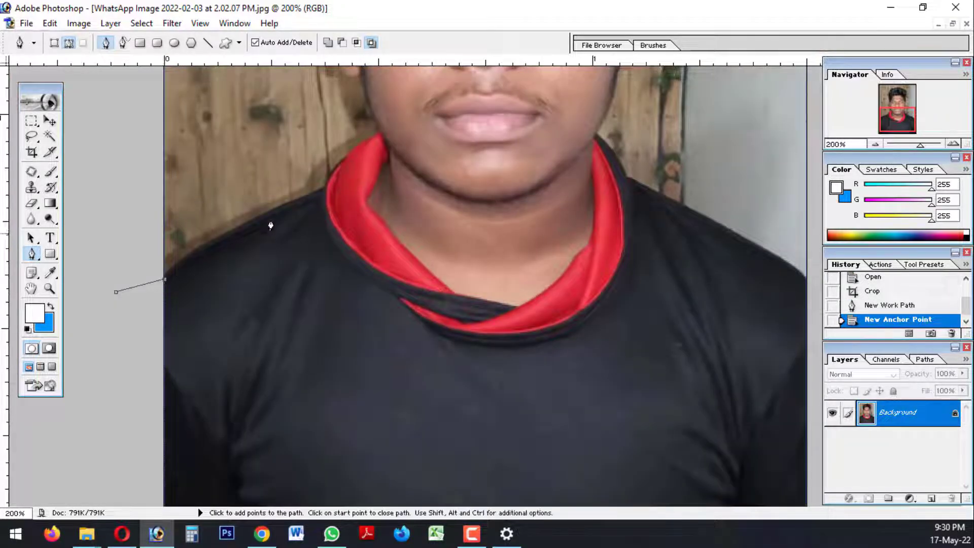
{"action": "left_click", "coordinate": [322, 190]}
{"action": "left_click_drag", "start_coordinate": [329, 192], "coordinate": [457, 138]}
{"action": "left_click", "coordinate": [324, 190], "text": "alt"}
Continue the path up the outer edge of the red collar on the photo's left side to where it meets the jaw
{"action": "key", "text": "ctrl+plus"}
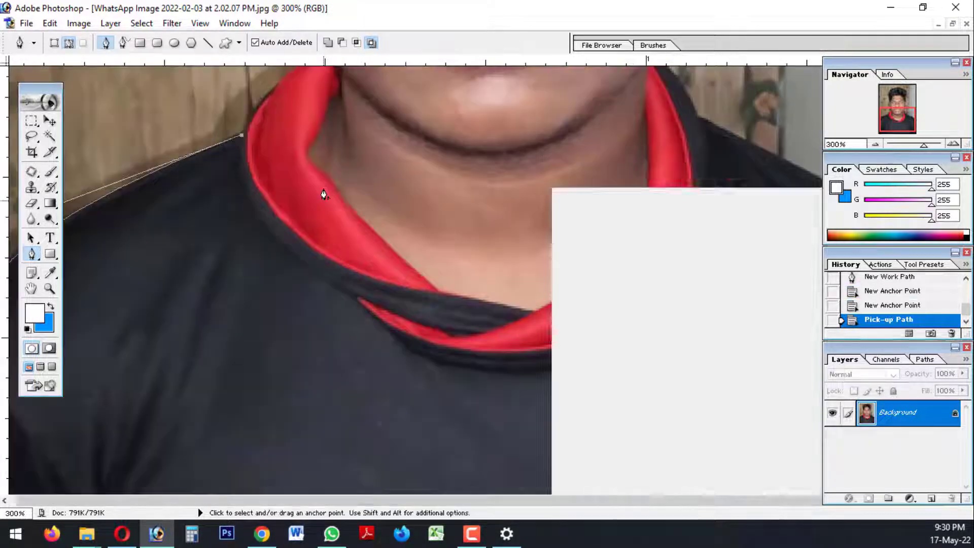
{"action": "left_click_drag", "start_coordinate": [324, 195], "coordinate": [269, 407]}
{"action": "key", "text": "ctrl+plus"}
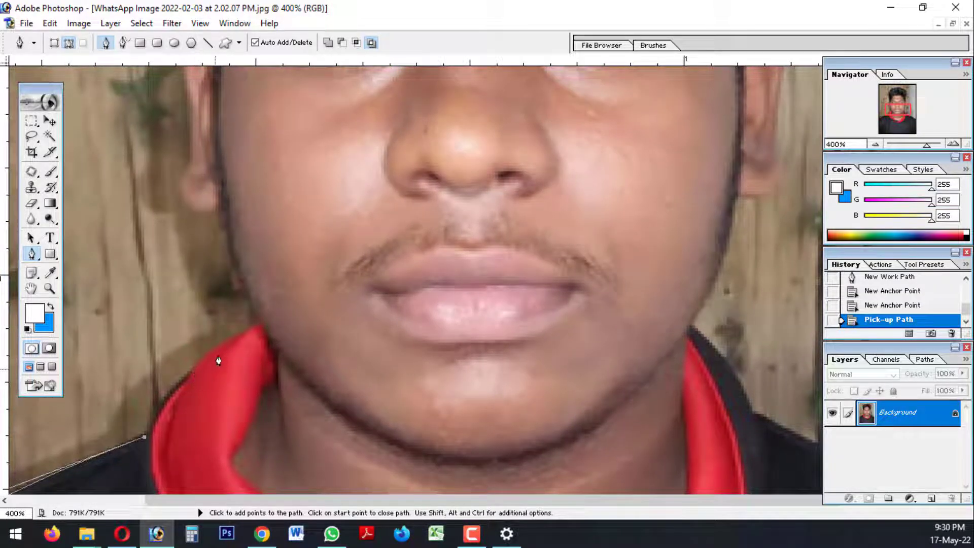
{"action": "left_click_drag", "start_coordinate": [225, 348], "coordinate": [269, 322]}
{"action": "left_click", "coordinate": [224, 349], "text": "alt"}
{"action": "left_click_drag", "start_coordinate": [233, 371], "coordinate": [245, 372]}
{"action": "left_click", "coordinate": [233, 371], "text": "alt"}
Trace the path up the jaw on the photo's left side and around the earlobe and outer ear
{"action": "left_click_drag", "start_coordinate": [217, 306], "coordinate": [254, 398]}
{"action": "left_click", "coordinate": [217, 306], "text": "alt"}
{"action": "left_click_drag", "start_coordinate": [216, 370], "coordinate": [219, 398]}
{"action": "left_click_drag", "start_coordinate": [217, 403], "coordinate": [230, 385]}
{"action": "key", "text": "ctrl+plus"}
{"action": "left_click_drag", "start_coordinate": [220, 172], "coordinate": [228, 133]}
{"action": "left_click_drag", "start_coordinate": [223, 153], "coordinate": [222, 187]}
Carry the path from the left ear up the side of the hair and over its top to the upper right
{"action": "left_click_drag", "start_coordinate": [237, 184], "coordinate": [215, 453]}
{"action": "left_click_drag", "start_coordinate": [185, 187], "coordinate": [193, 183]}
{"action": "key", "text": "ctrl+minus"}
{"action": "key", "text": "ctrl+minus"}
{"action": "key", "text": "ctrl+minus"}
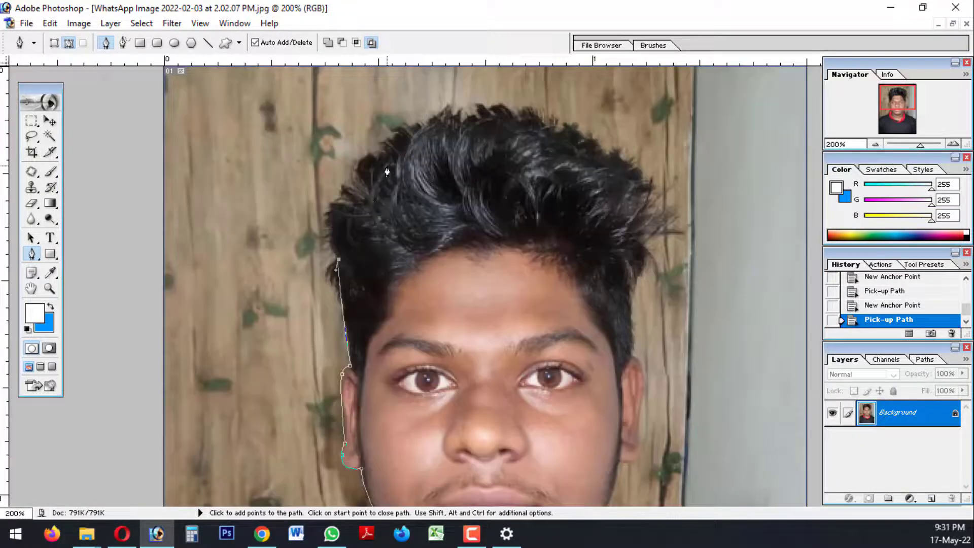
{"action": "left_click_drag", "start_coordinate": [389, 165], "coordinate": [436, 156]}
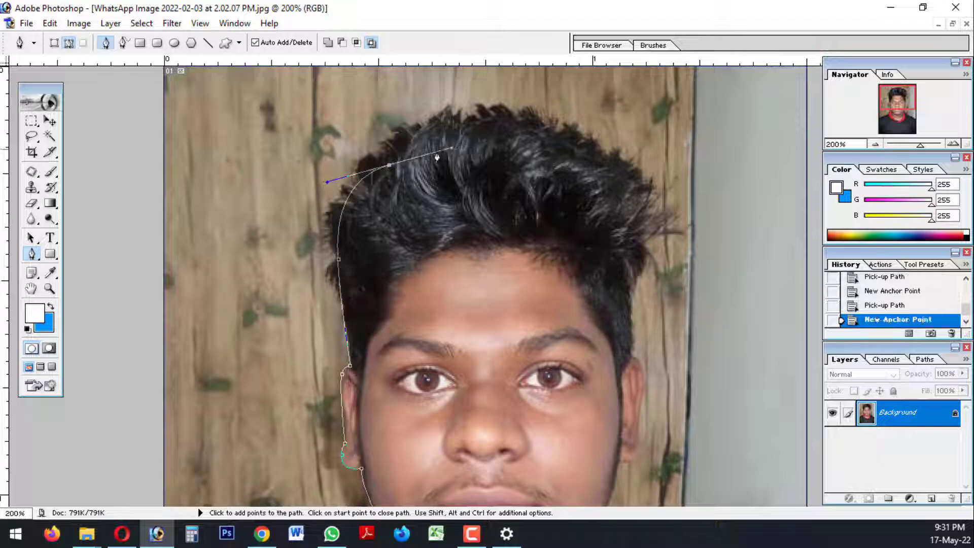
{"action": "left_click", "coordinate": [389, 165], "text": "alt"}
{"action": "left_click_drag", "start_coordinate": [580, 160], "coordinate": [706, 116]}
{"action": "left_click", "coordinate": [580, 161], "text": "alt"}
Trace the path down the hair on the photo's right side and around the ear to the bottom of the earlobe
{"action": "scroll", "coordinate": [625, 238], "scroll_direction": "down", "scroll_amount": 1}
{"action": "key", "text": "ctrl+plus"}
{"action": "left_click", "coordinate": [699, 169]}
{"action": "left_click", "coordinate": [715, 188]}
{"action": "left_click_drag", "start_coordinate": [712, 236], "coordinate": [710, 190]}
{"action": "left_click_drag", "start_coordinate": [712, 188], "coordinate": [711, 142]}
{"action": "left_click_drag", "start_coordinate": [711, 175], "coordinate": [682, 116]}
{"action": "left_click", "coordinate": [710, 175], "text": "alt"}
{"action": "left_click", "coordinate": [685, 212], "text": "alt"}
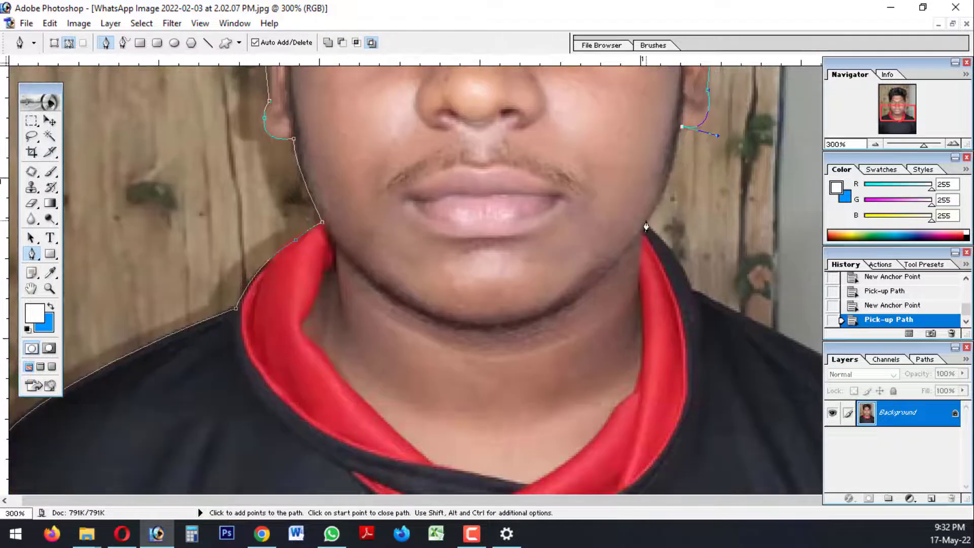
Continue the path down the right jaw to the collar and along the collar's outer edge to the shoulder
{"action": "left_click_drag", "start_coordinate": [646, 223], "coordinate": [693, 218]}
{"action": "left_click", "coordinate": [645, 222], "text": "alt"}
{"action": "left_click", "coordinate": [689, 192], "text": "alt"}
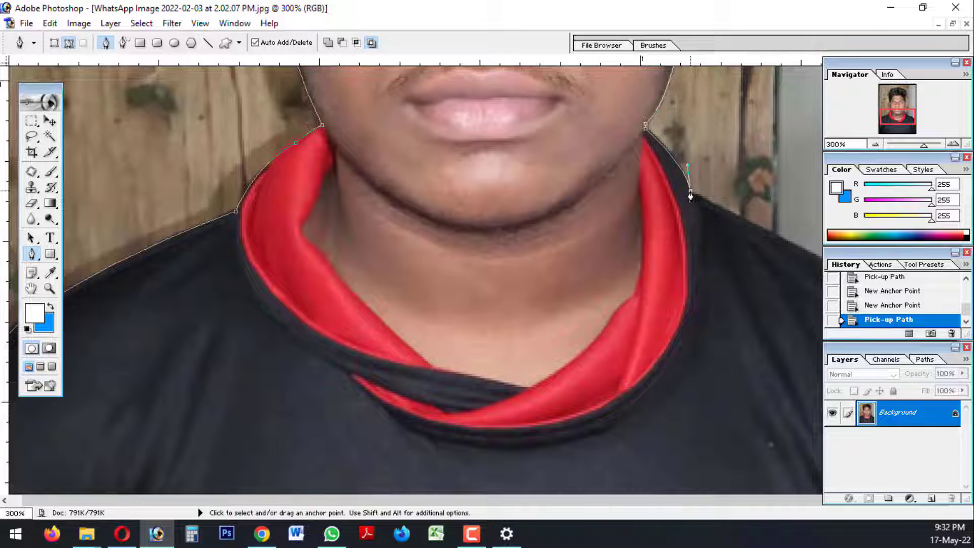
Continue the path along the shoulder on the photo's right side to where it meets the photo's edge
{"action": "key", "text": "ctrl+alt+0"}
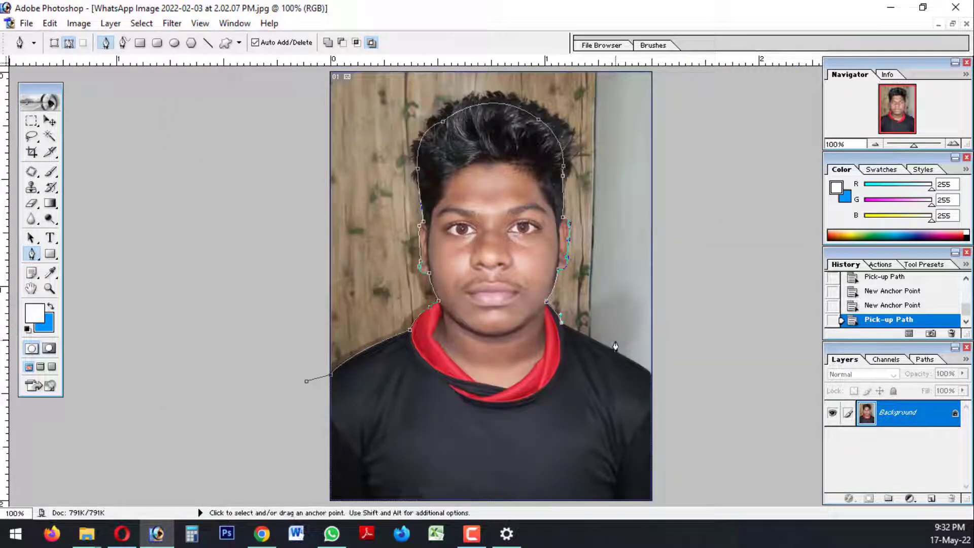
{"action": "key", "text": "ctrl+plus"}
{"action": "left_click_drag", "start_coordinate": [735, 418], "coordinate": [745, 424]}
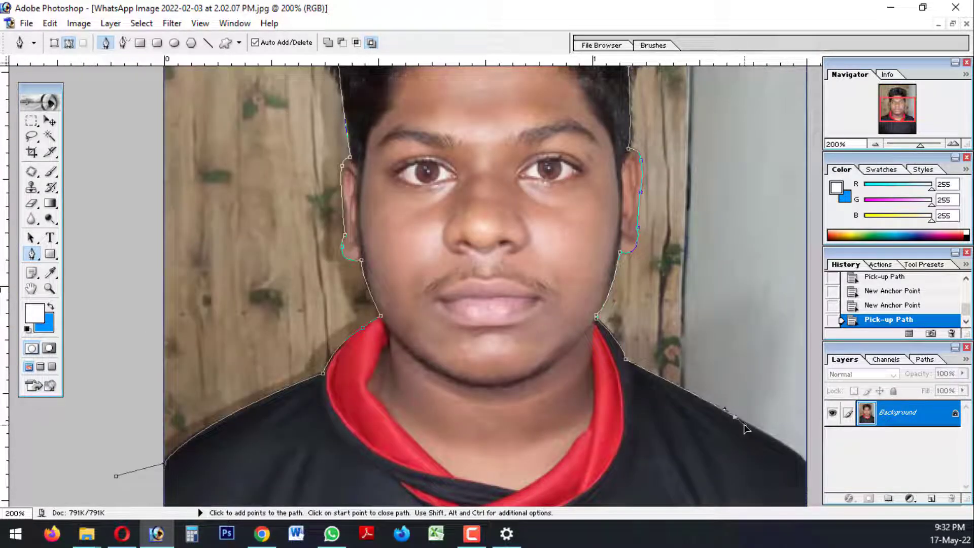
{"action": "left_click", "coordinate": [735, 417], "text": "alt"}
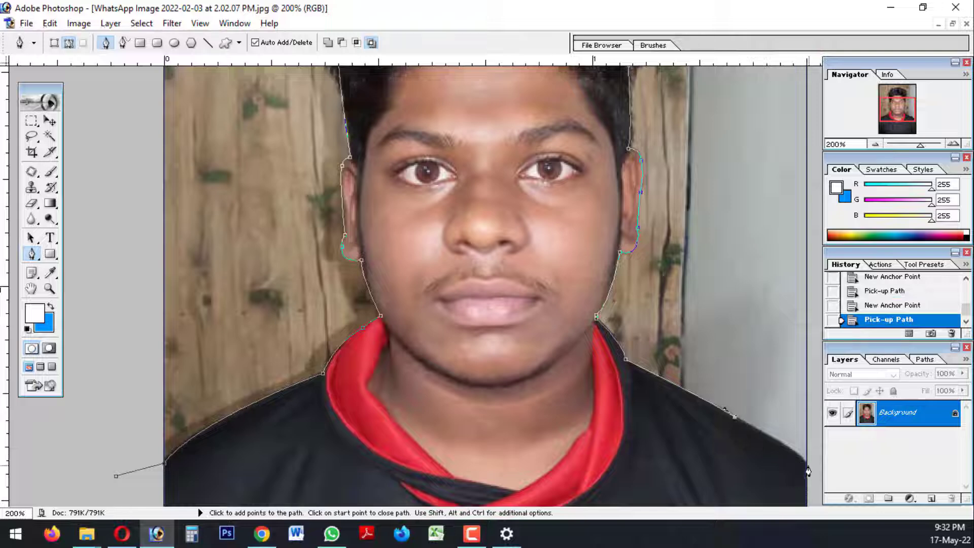
{"action": "left_click_drag", "start_coordinate": [807, 470], "coordinate": [809, 483]}
{"action": "left_click", "coordinate": [807, 469], "text": "alt"}
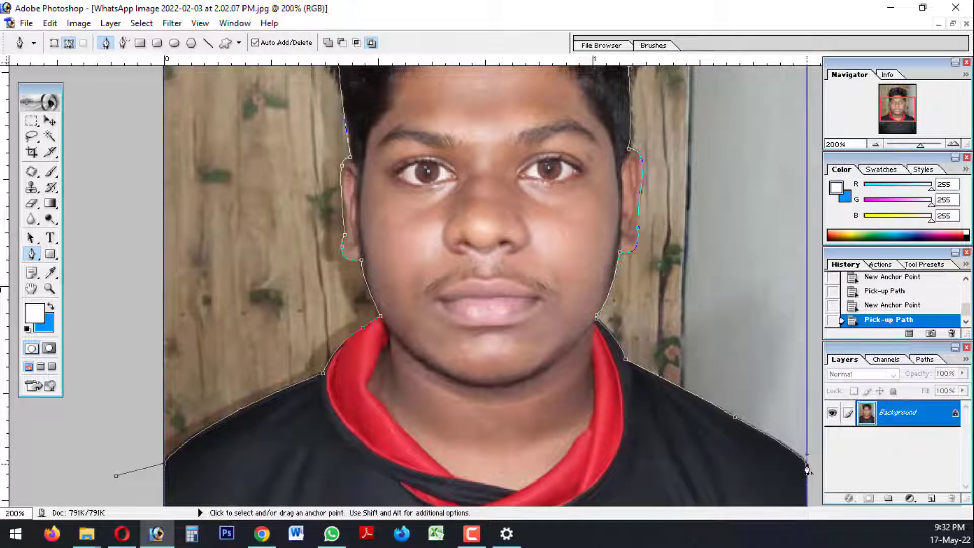
Carry the path around the outside of the canvas above the head and close it at its starting point by the left shoulder
{"action": "key", "text": "ctrl+minus"}
{"action": "key", "text": "ctrl+minus"}
{"action": "left_click", "coordinate": [692, 350]}
{"action": "left_click", "coordinate": [711, 189]}
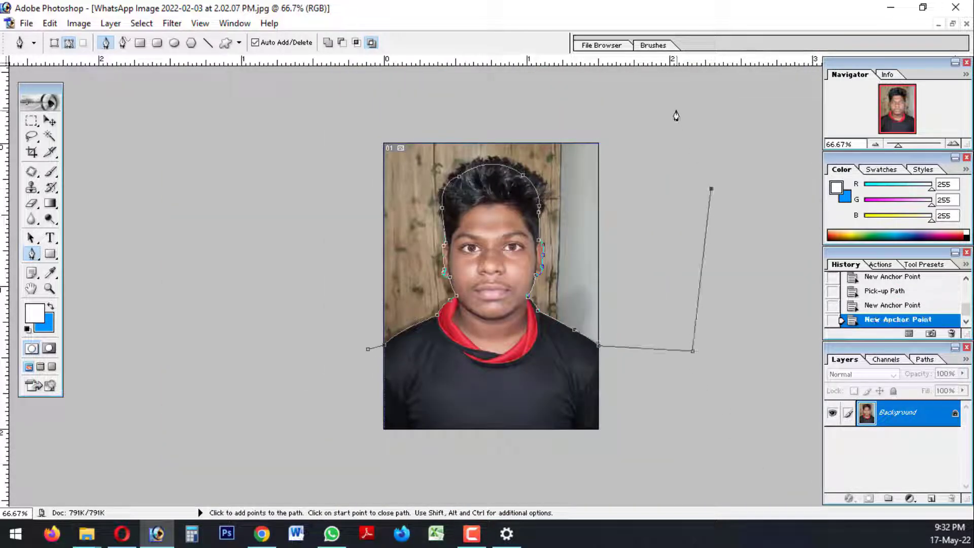
{"action": "left_click", "coordinate": [677, 110]}
{"action": "left_click_drag", "start_coordinate": [551, 84], "coordinate": [540, 85]}
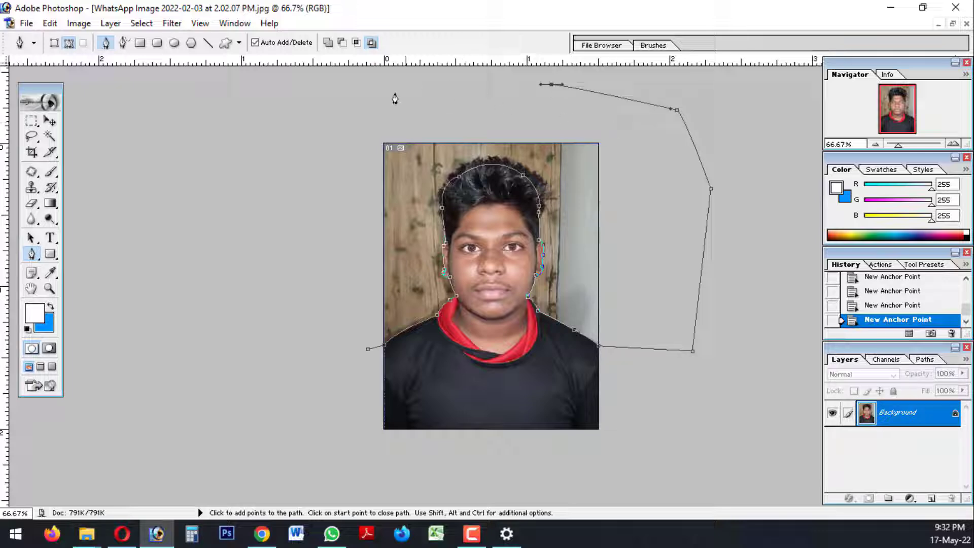
{"action": "left_click", "coordinate": [350, 99]}
{"action": "left_click_drag", "start_coordinate": [335, 152], "coordinate": [335, 169]}
{"action": "left_click_drag", "start_coordinate": [334, 302], "coordinate": [335, 321]}
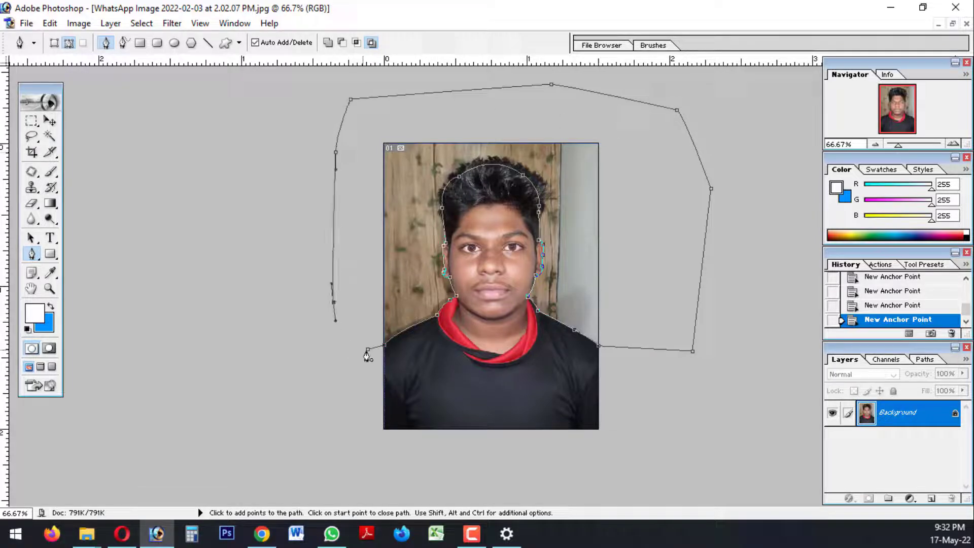
{"action": "left_click", "coordinate": [367, 350]}
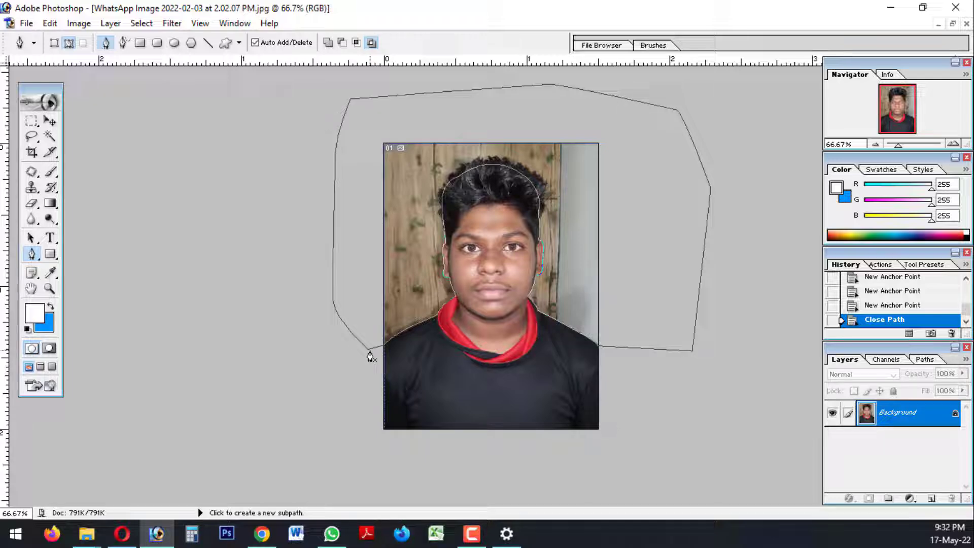
Convert the closed path to a selection and fill the area behind the person with the blue background colour
{"action": "key", "text": "ctrl+Return"}
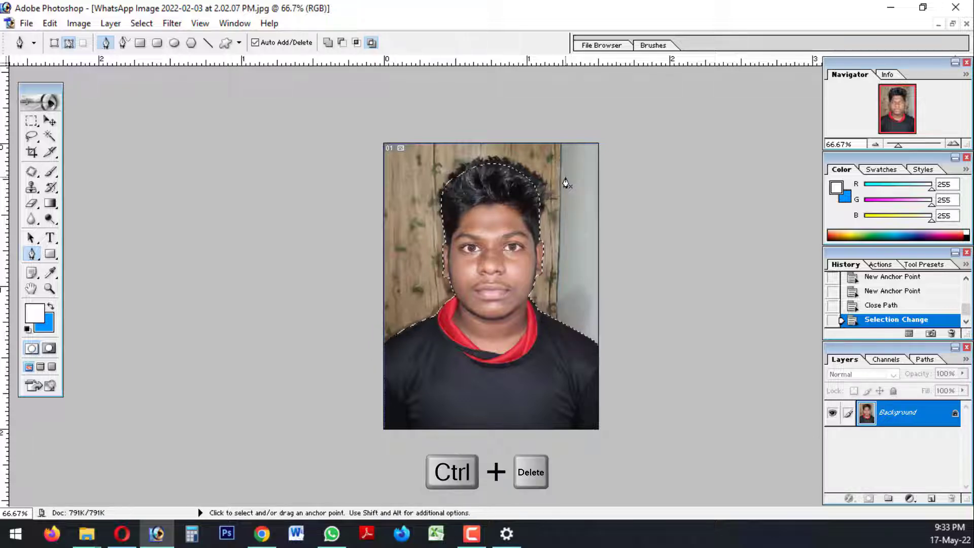
{"action": "key", "text": "ctrl+Delete"}
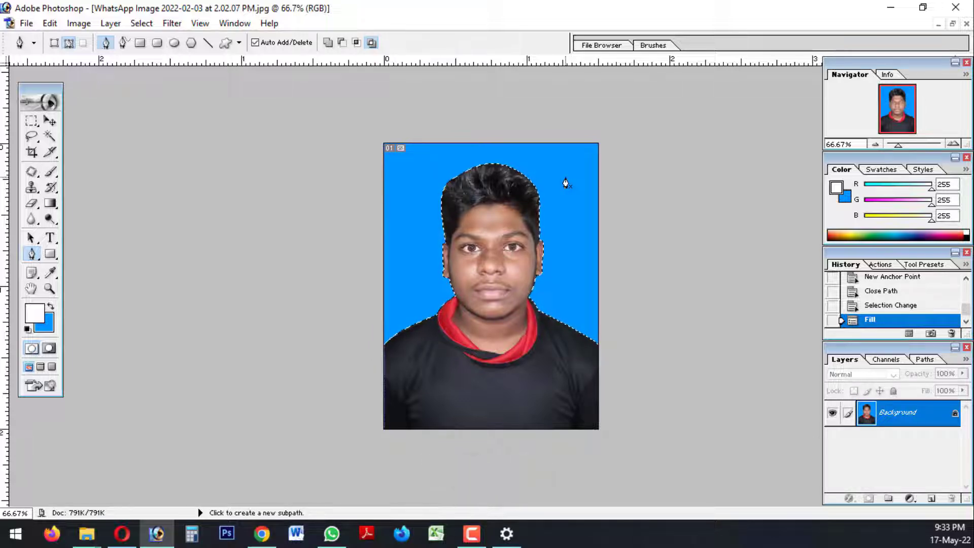
{"action": "key", "text": "ctrl+plus"}
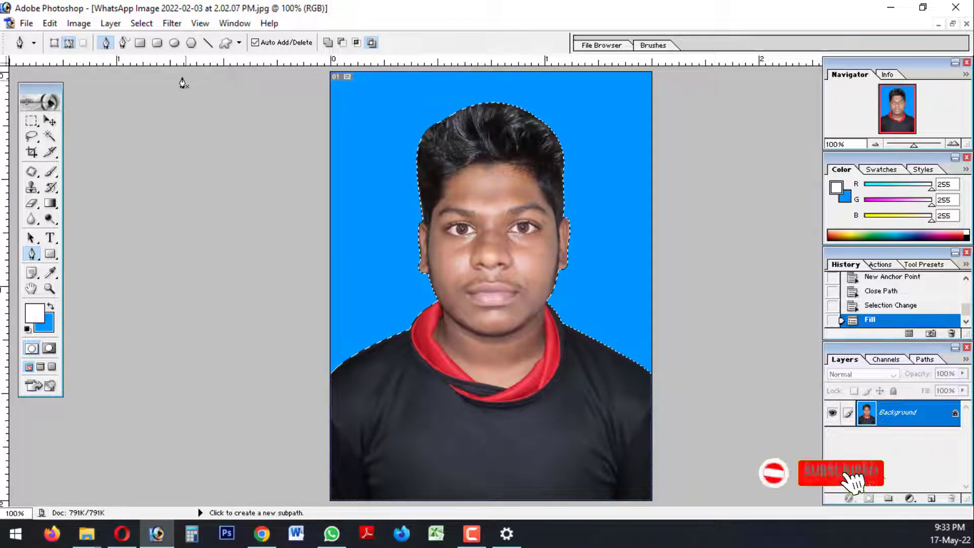
Add the blue background to the selection with the Magic Wand and feather the selection by 5 pixels
{"action": "left_click", "coordinate": [49, 136]}
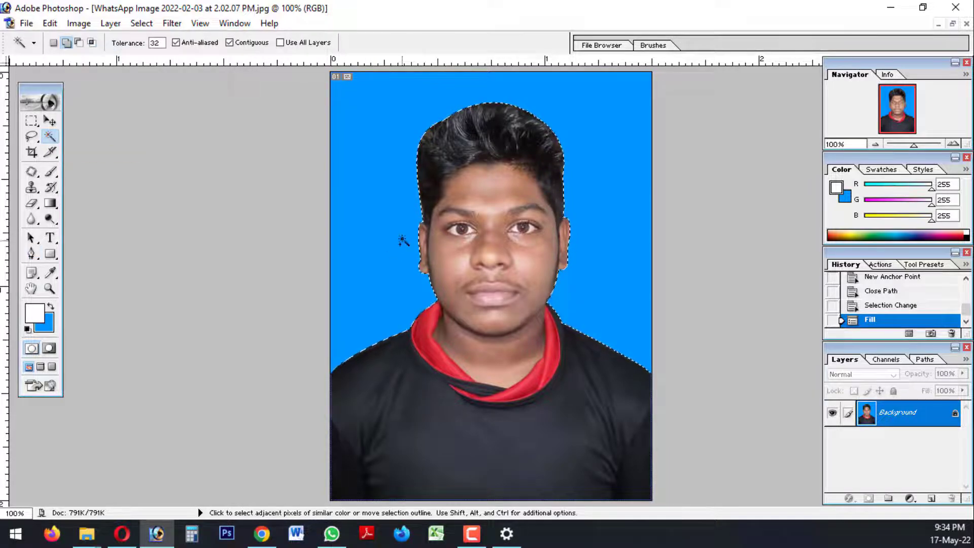
{"action": "left_click", "coordinate": [400, 235]}
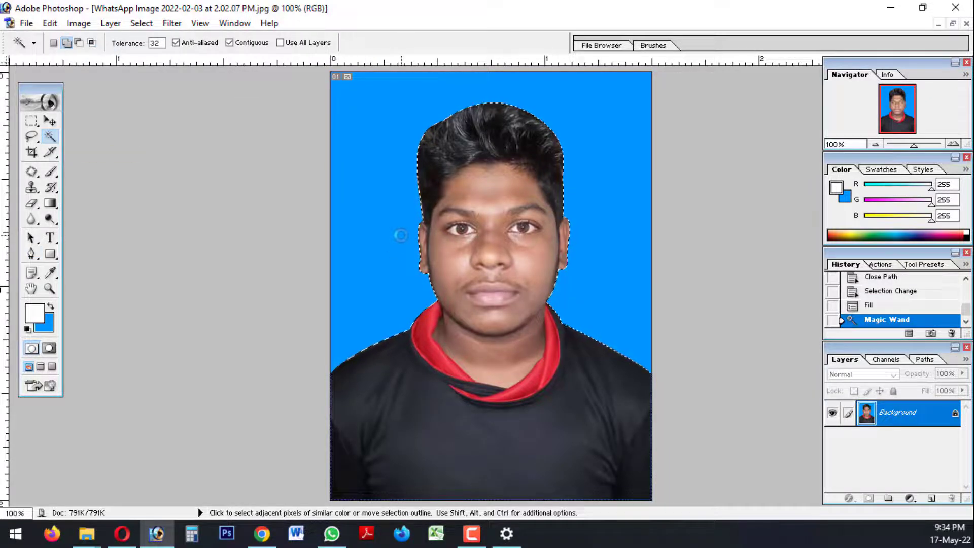
{"action": "right_click", "coordinate": [381, 192]}
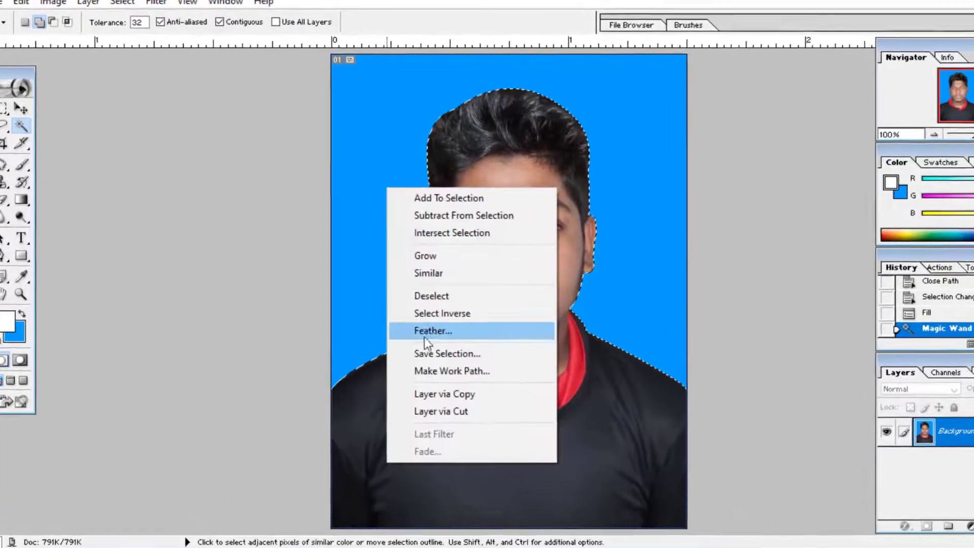
{"action": "left_click", "coordinate": [428, 333]}
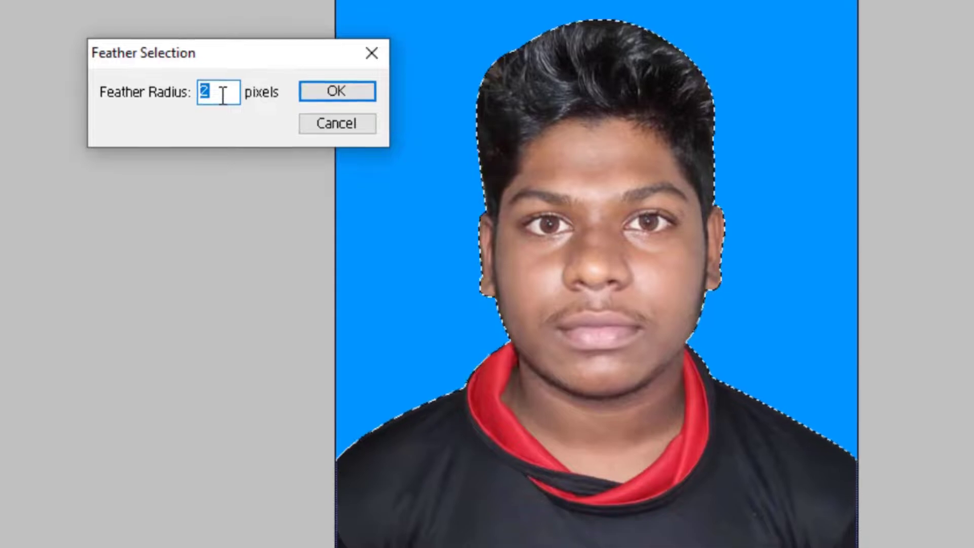
{"action": "type", "text": "5"}
{"action": "key", "text": "Return"}
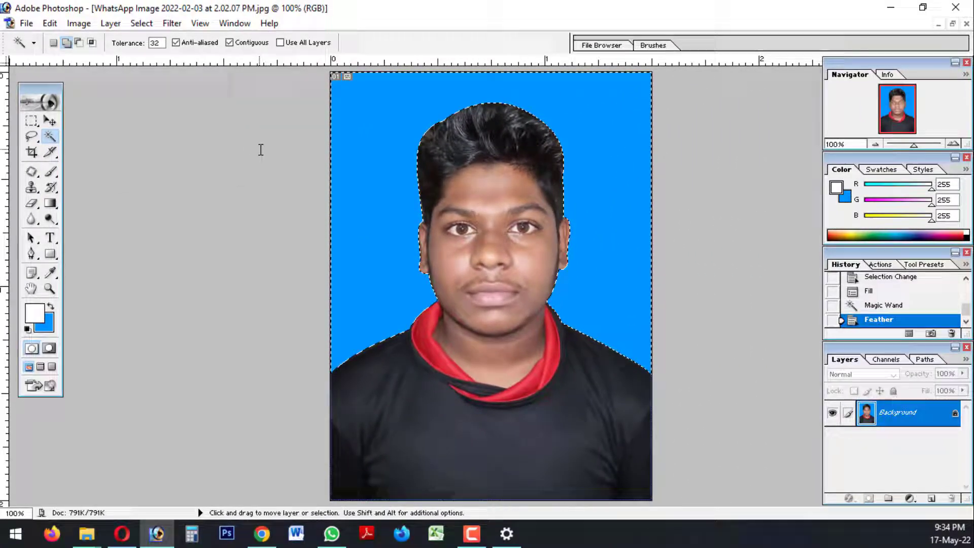
Fill the feathered selection with the blue background colour to soften the person's edges
{"action": "key", "text": "ctrl+Delete"}
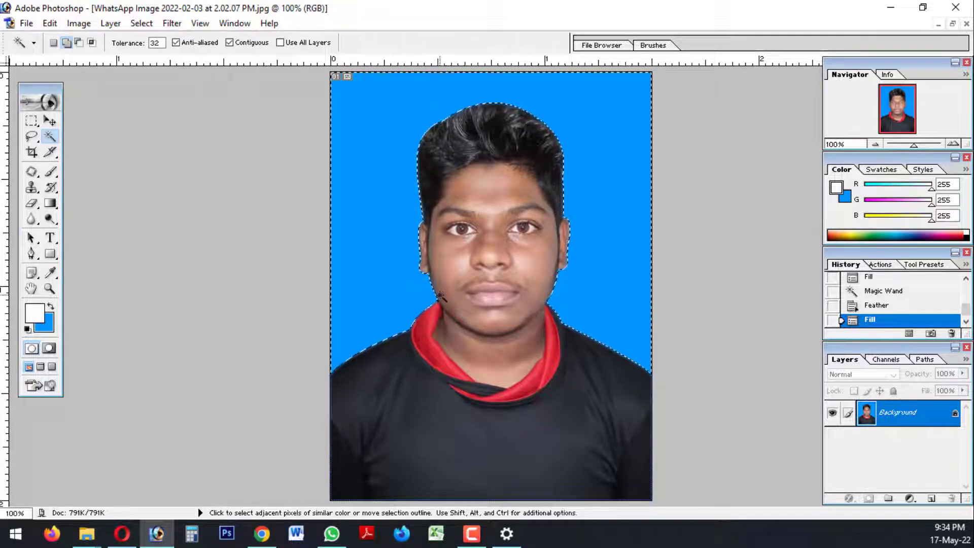
{"action": "key", "text": "ctrl+plus"}
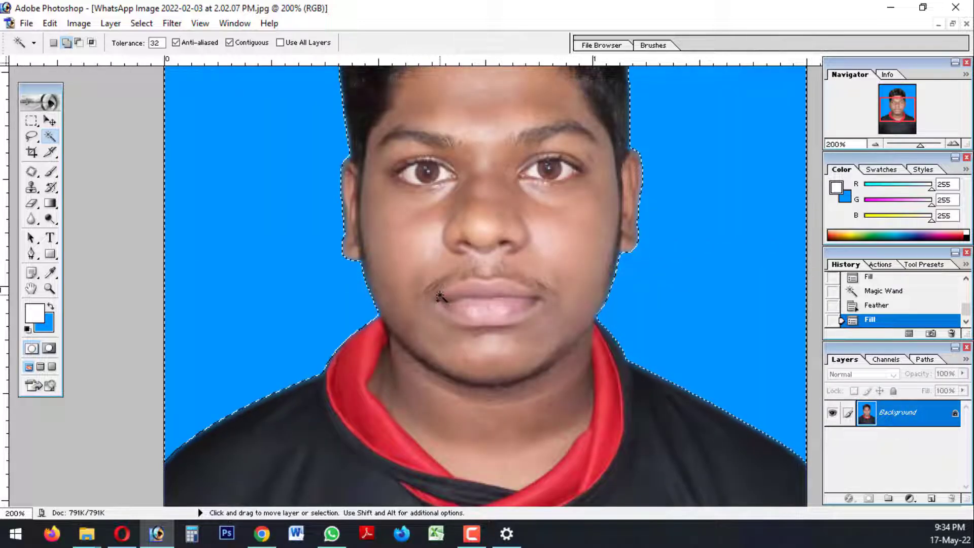
{"action": "key", "text": "ctrl+minus"}
Invert the selection so that it covers the person instead of the blue background
{"action": "right_click", "coordinate": [384, 198]}
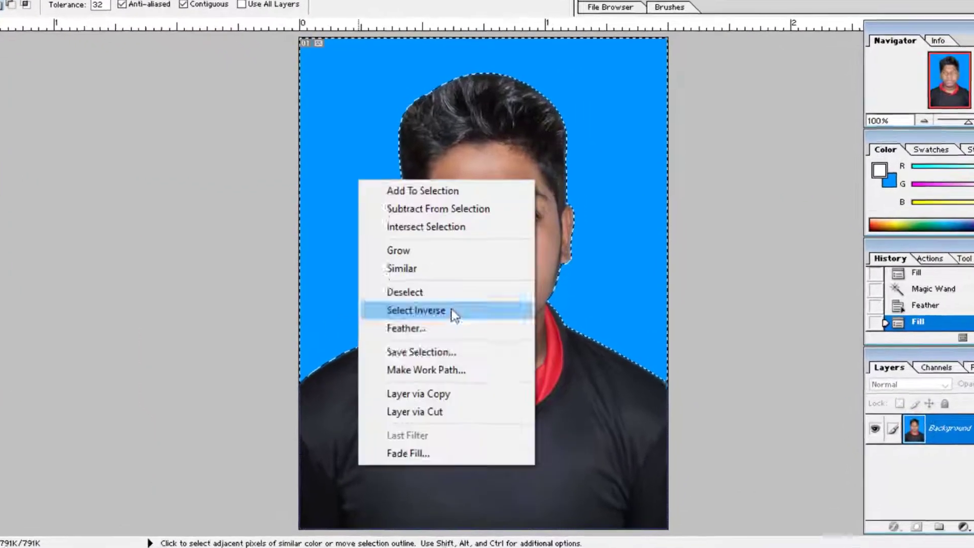
{"action": "left_click", "coordinate": [379, 154]}
{"action": "right_click", "coordinate": [309, 93]}
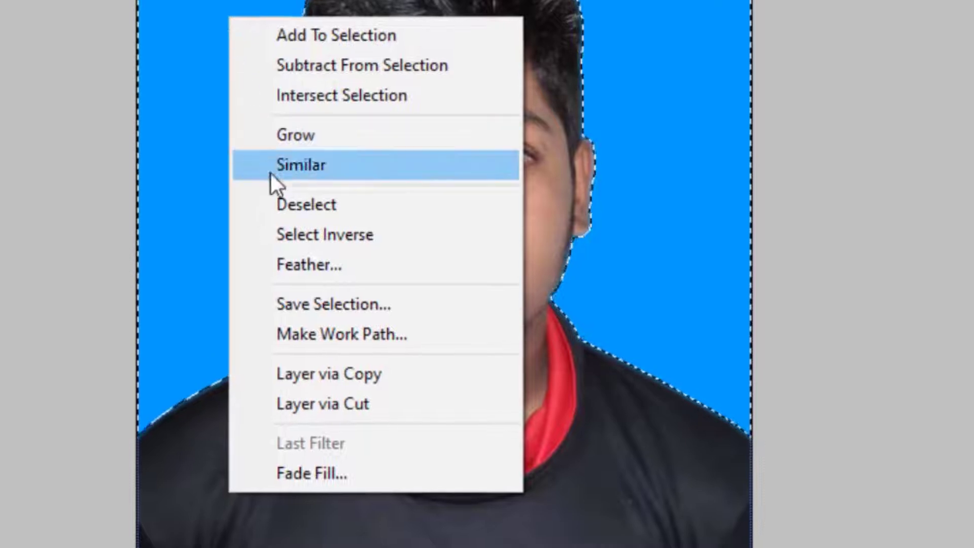
{"action": "left_click", "coordinate": [355, 235]}
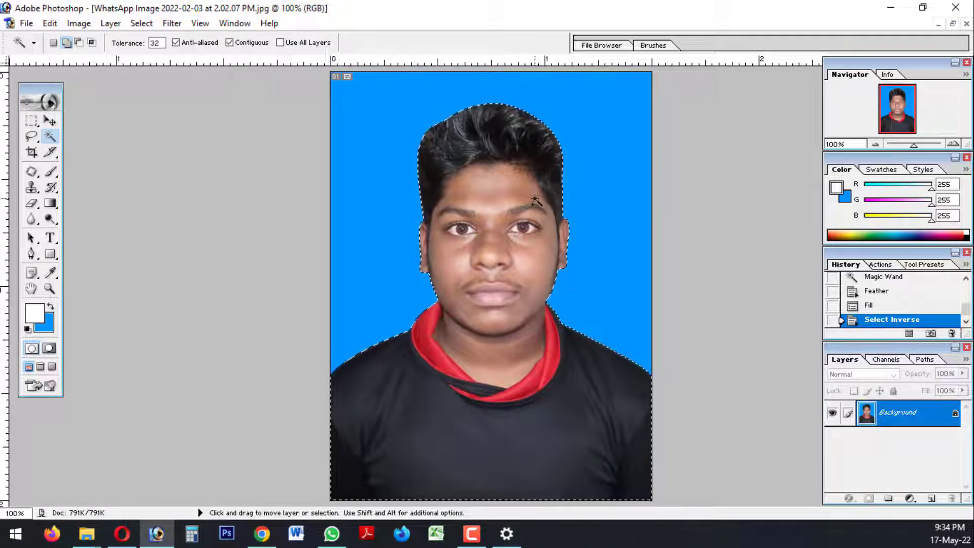
Adjust the person's Levels on the RGB channel to input values 5, 1.10 and 237
{"action": "key", "text": "ctrl+l"}
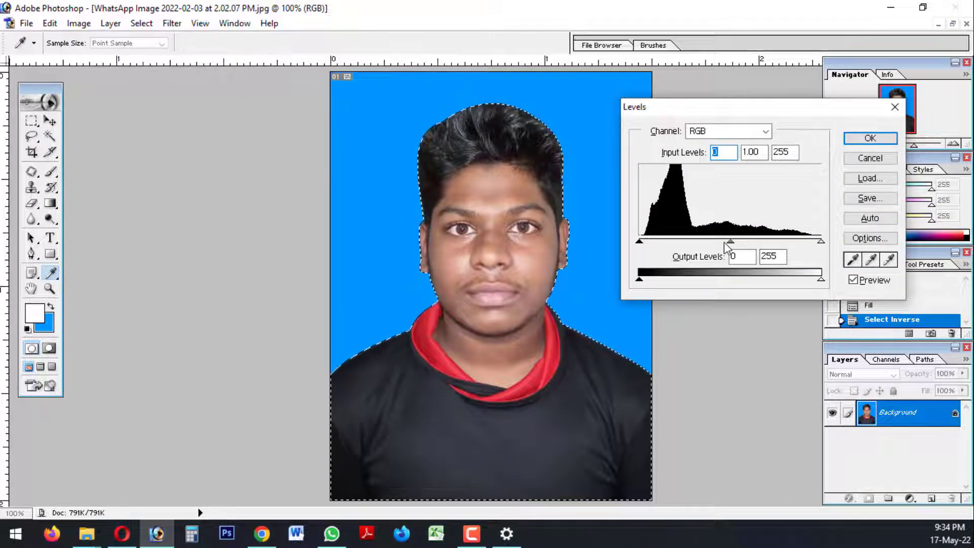
{"action": "left_click_drag", "start_coordinate": [730, 243], "coordinate": [723, 242]}
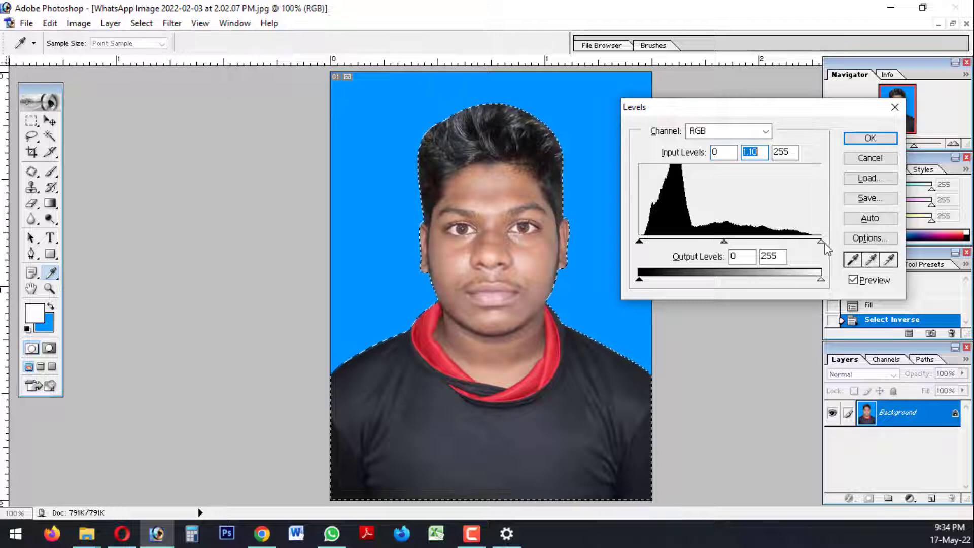
{"action": "left_click_drag", "start_coordinate": [821, 241], "coordinate": [817, 246]}
{"action": "left_click_drag", "start_coordinate": [640, 247], "coordinate": [645, 247]}
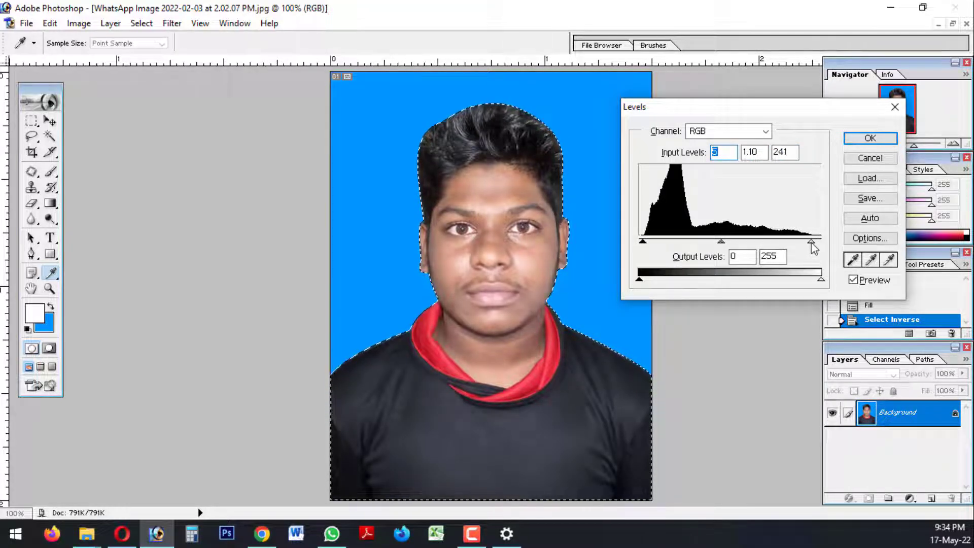
{"action": "left_click_drag", "start_coordinate": [812, 248], "coordinate": [808, 247]}
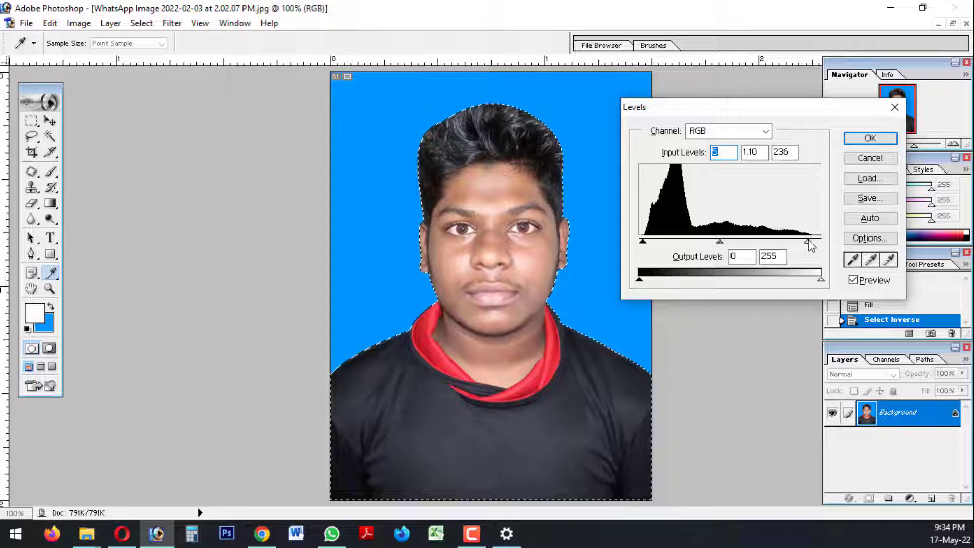
{"action": "left_click", "coordinate": [868, 138]}
{"action": "key", "text": "w"}
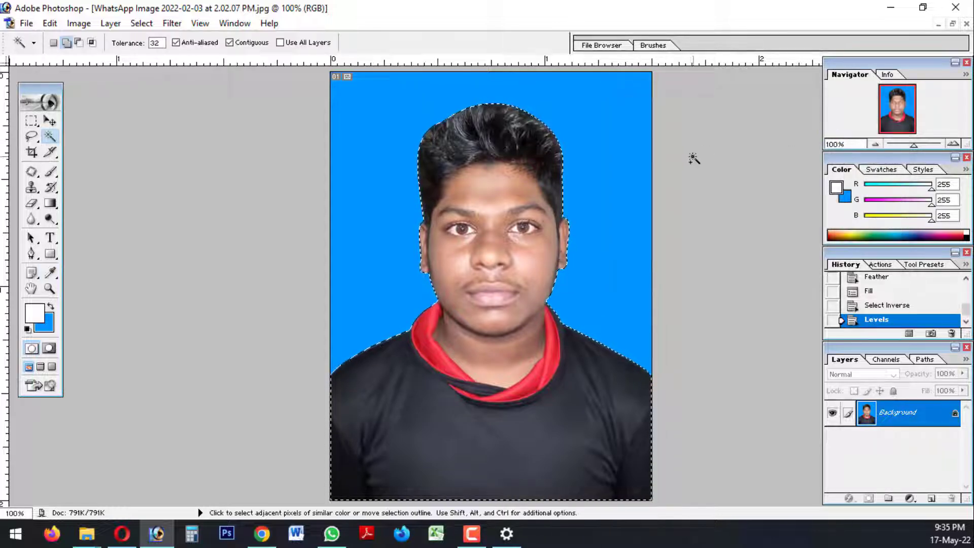
Adjust the person's Color Balance in the midtones to 0, -5 and +7
{"action": "key", "text": "ctrl+b"}
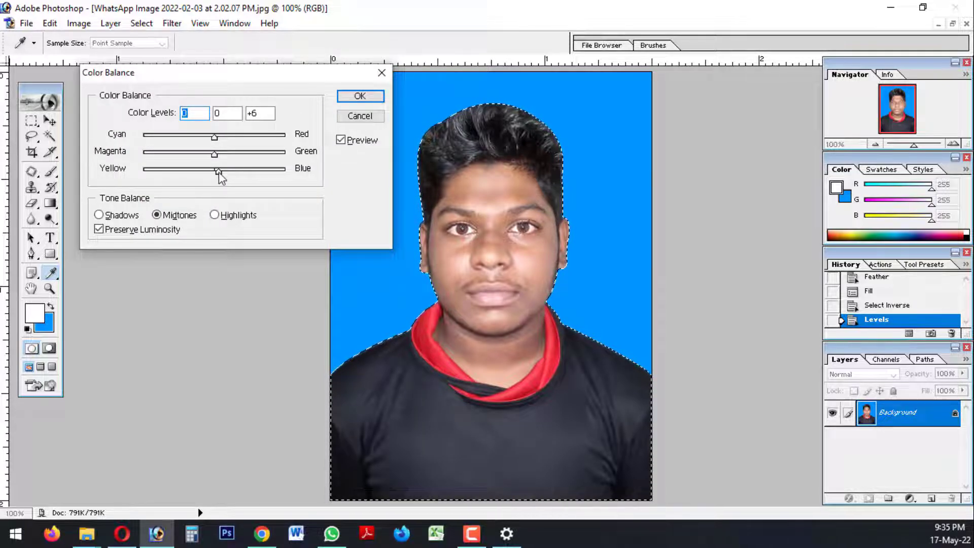
{"action": "left_click_drag", "start_coordinate": [218, 172], "coordinate": [214, 158]}
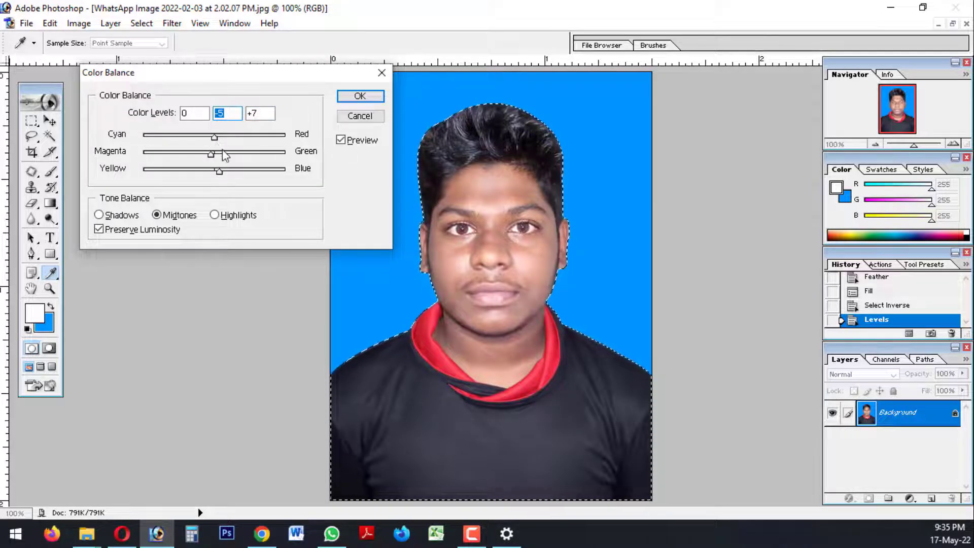
{"action": "left_click", "coordinate": [359, 96]}
{"action": "key", "text": "w"}
Raise the person's brightness to +6 with Brightness/Contrast, keeping contrast at 0
{"action": "left_click", "coordinate": [78, 24]}
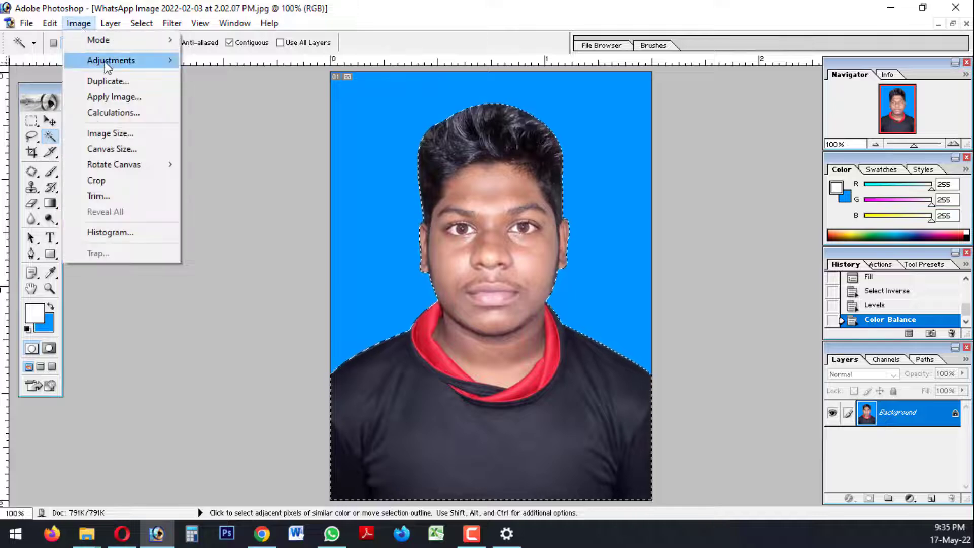
{"action": "mouse_move", "coordinate": [108, 65]}
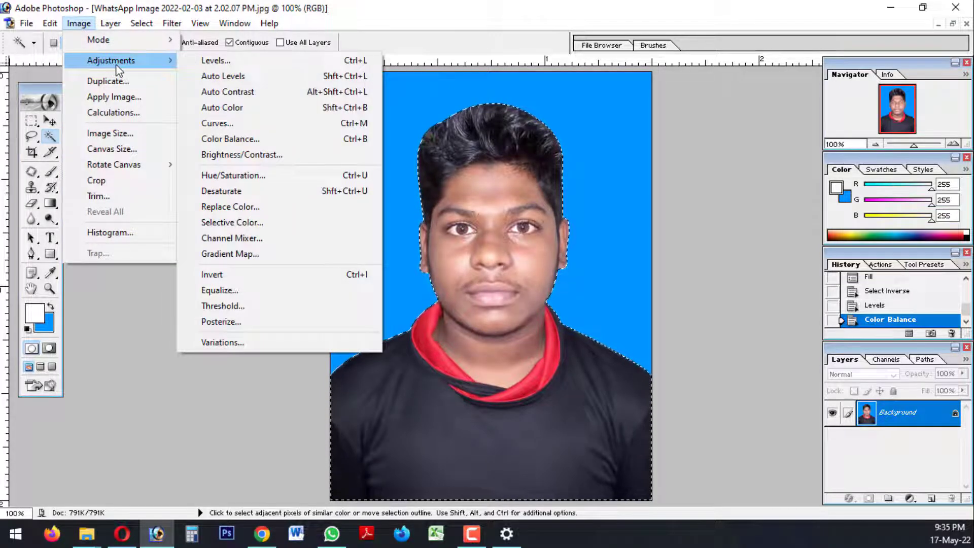
{"action": "left_click", "coordinate": [222, 160]}
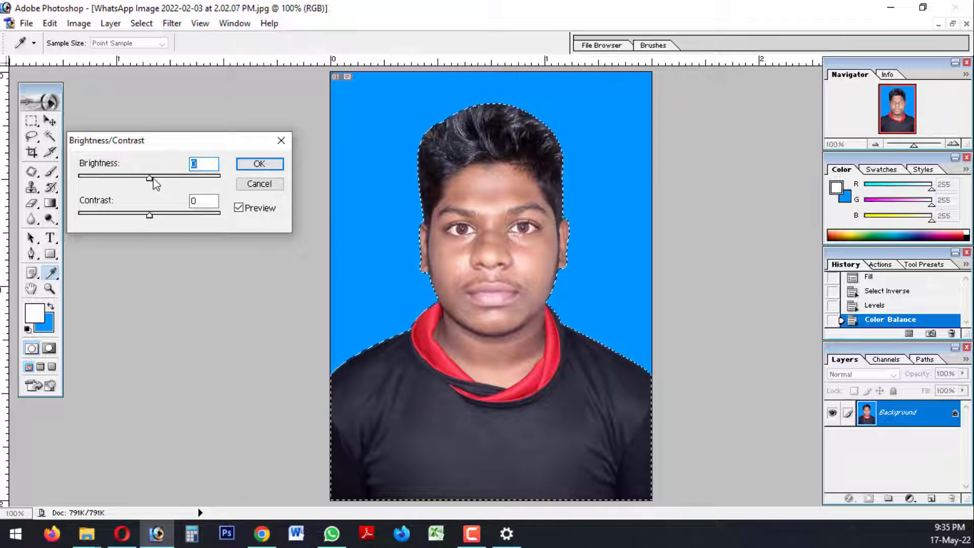
{"action": "left_click", "coordinate": [259, 164]}
{"action": "key", "text": "w"}
Clear the selection around the person and switch to the Crop tool
{"action": "key", "text": "ctrl+j"}
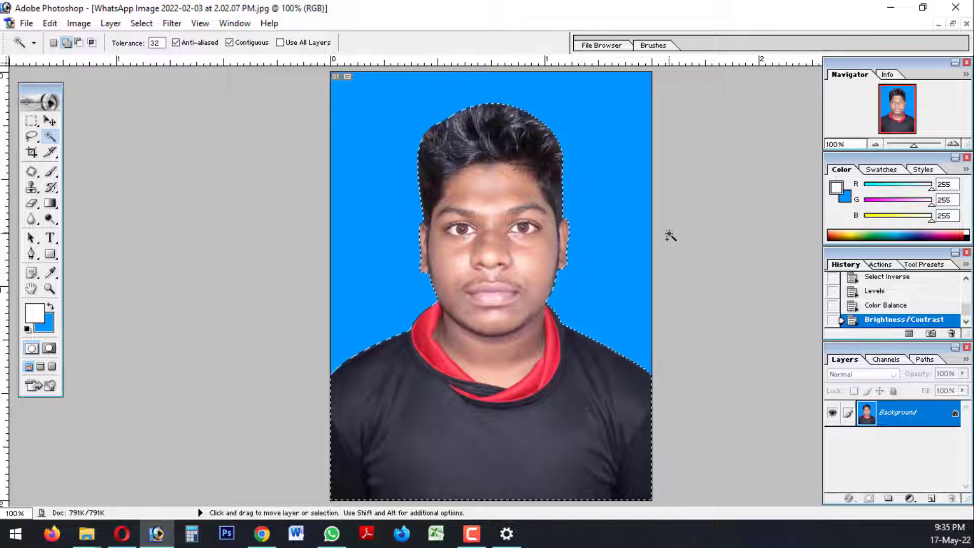
{"action": "key", "text": "ctrl+d"}
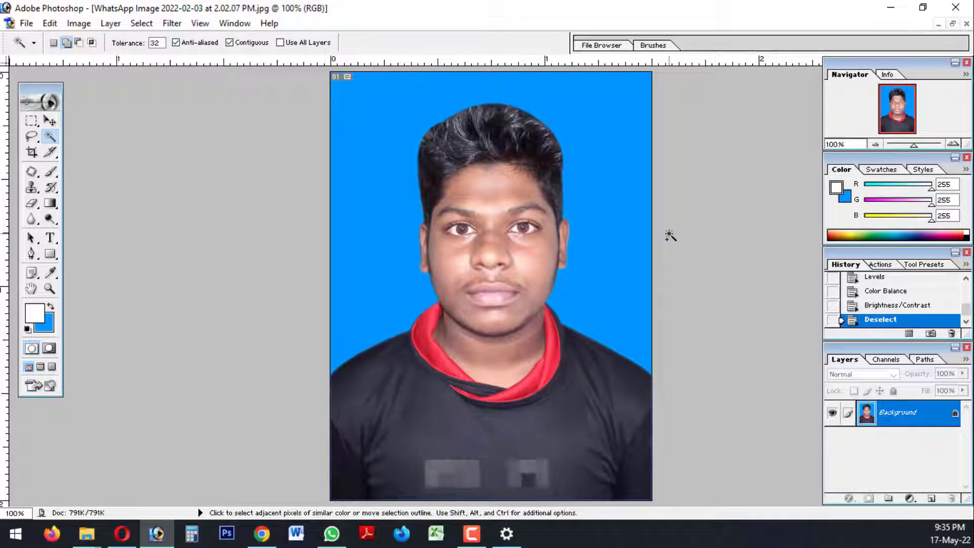
{"action": "key", "text": "ctrl+minus"}
{"action": "key", "text": "ctrl+minus"}
{"action": "key", "text": "ctrl+plus"}
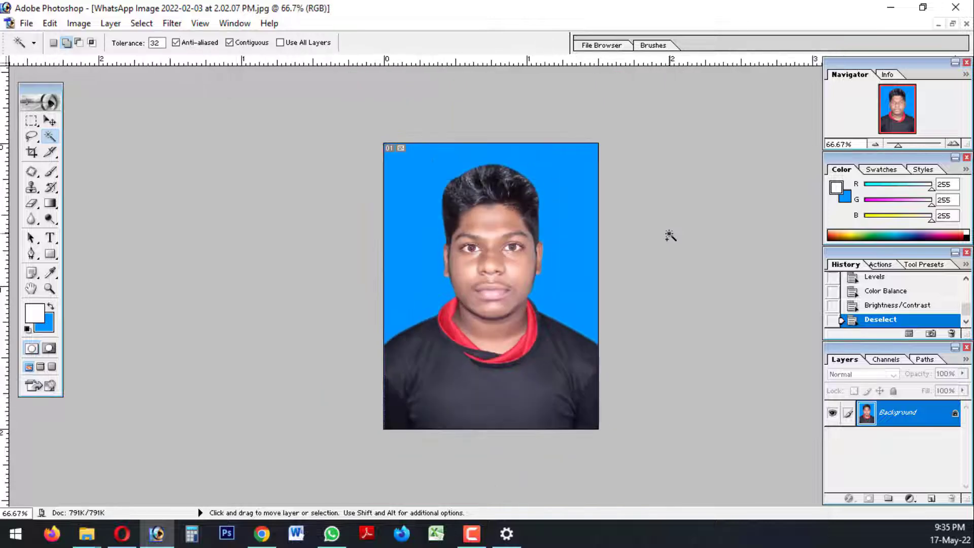
{"action": "key", "text": "ctrl+minus"}
{"action": "key", "text": "c"}
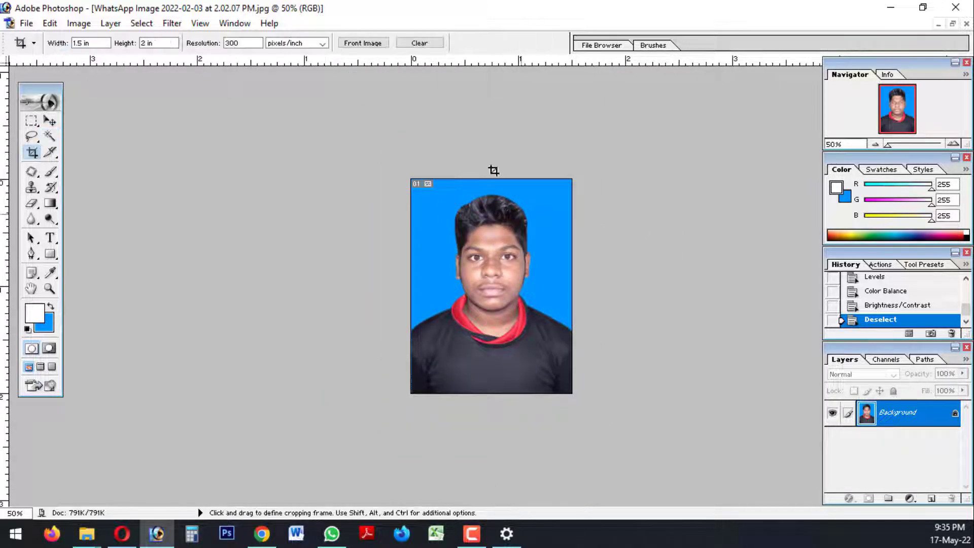
Create a blank white A4 document, 210 × 297 mm, at 300 pixels/inch in RGB Color mode
{"action": "left_click", "coordinate": [50, 121]}
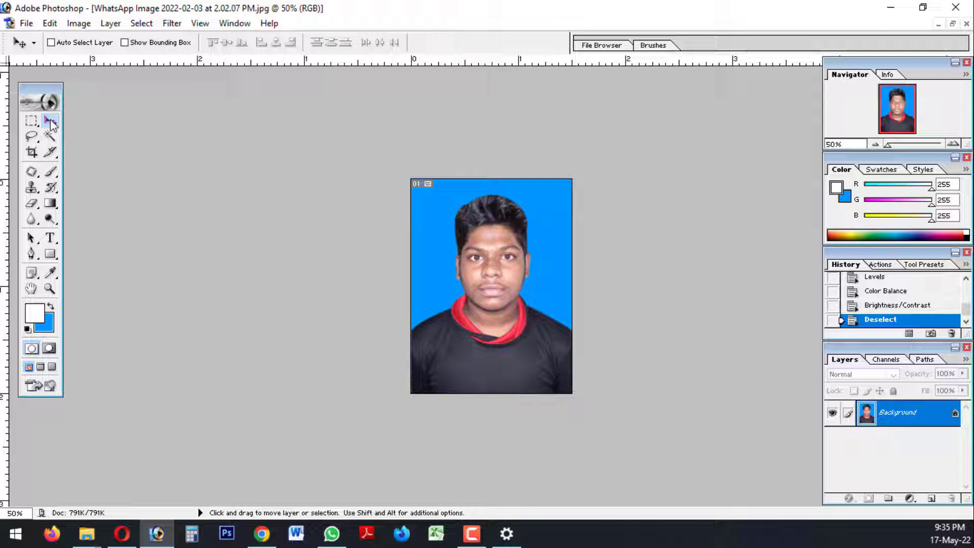
{"action": "key", "text": "ctrl+n"}
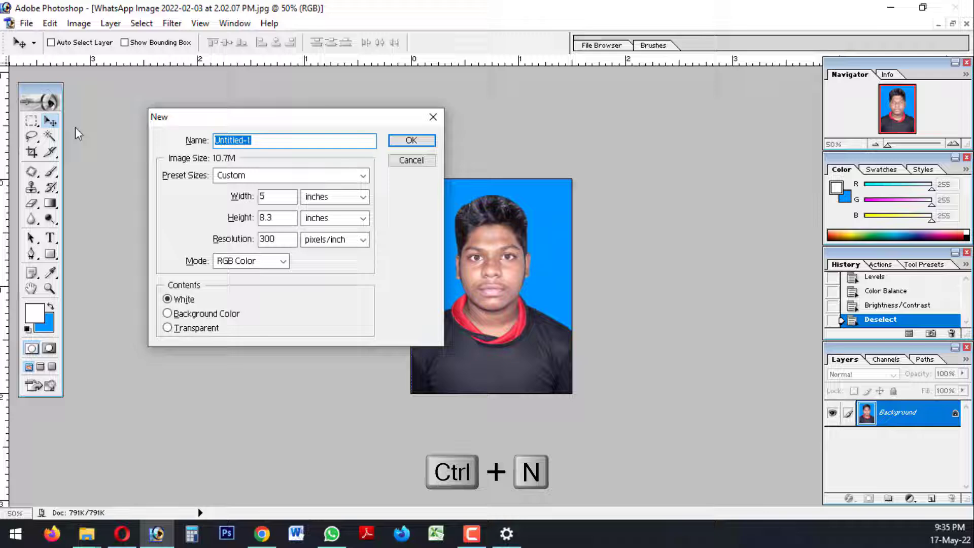
{"action": "left_click", "coordinate": [239, 175]}
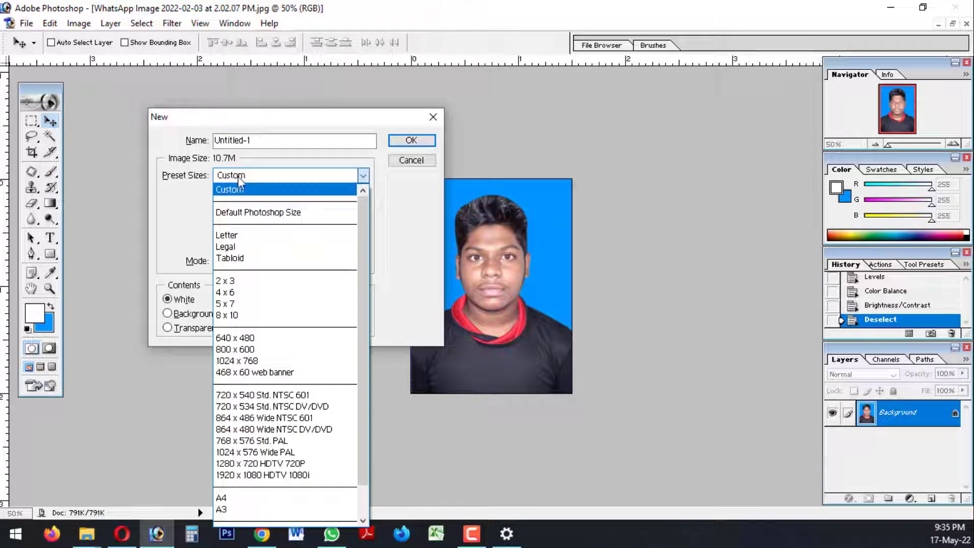
{"action": "left_click", "coordinate": [245, 498]}
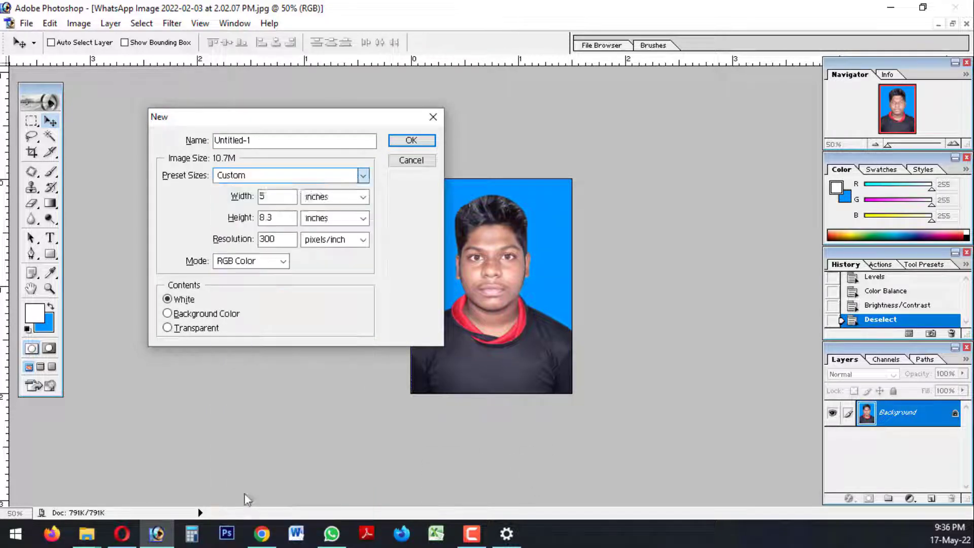
{"action": "left_click", "coordinate": [411, 141]}
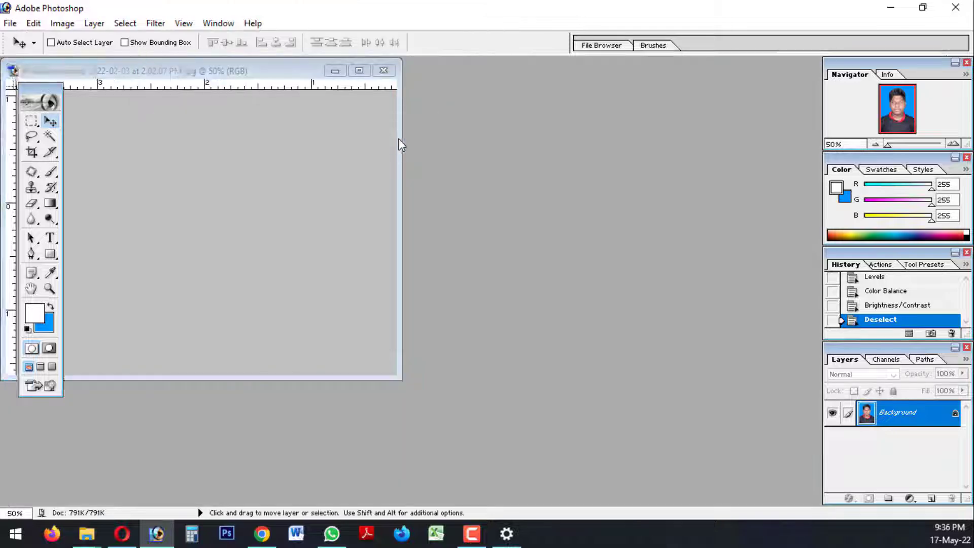
Set the A4 document beside the portrait, copy the passport photo onto the A4 page and maximize that document
{"action": "left_click_drag", "start_coordinate": [142, 81], "coordinate": [596, 90]}
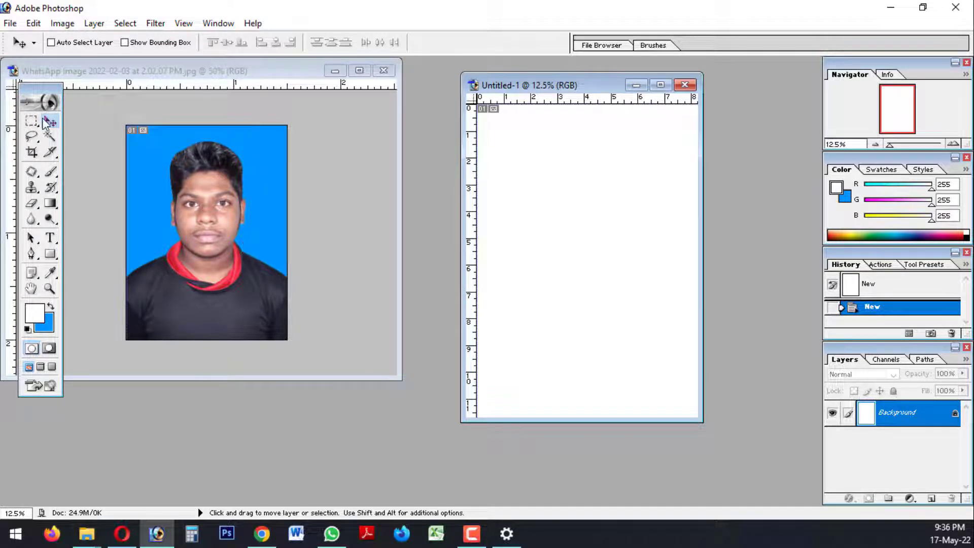
{"action": "left_click", "coordinate": [203, 236]}
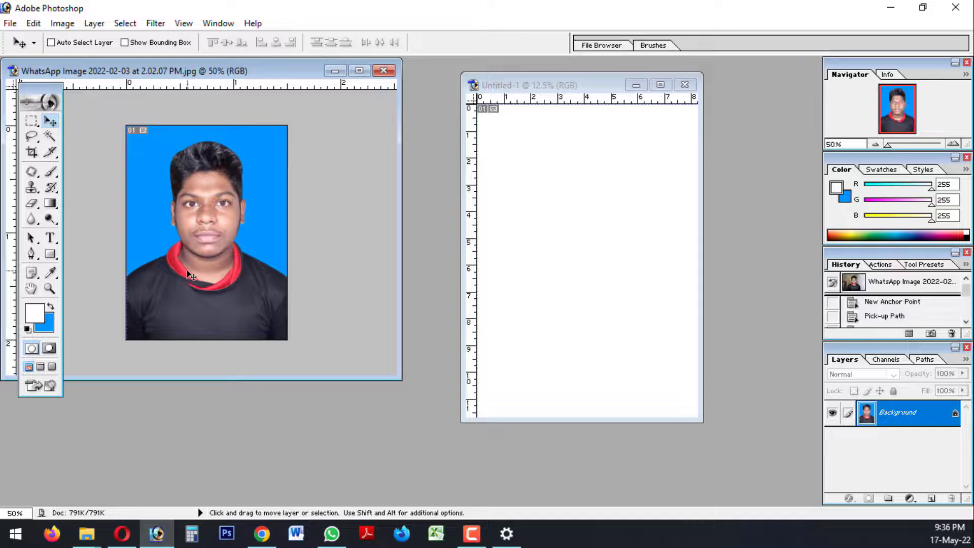
{"action": "left_click_drag", "start_coordinate": [186, 275], "coordinate": [585, 208]}
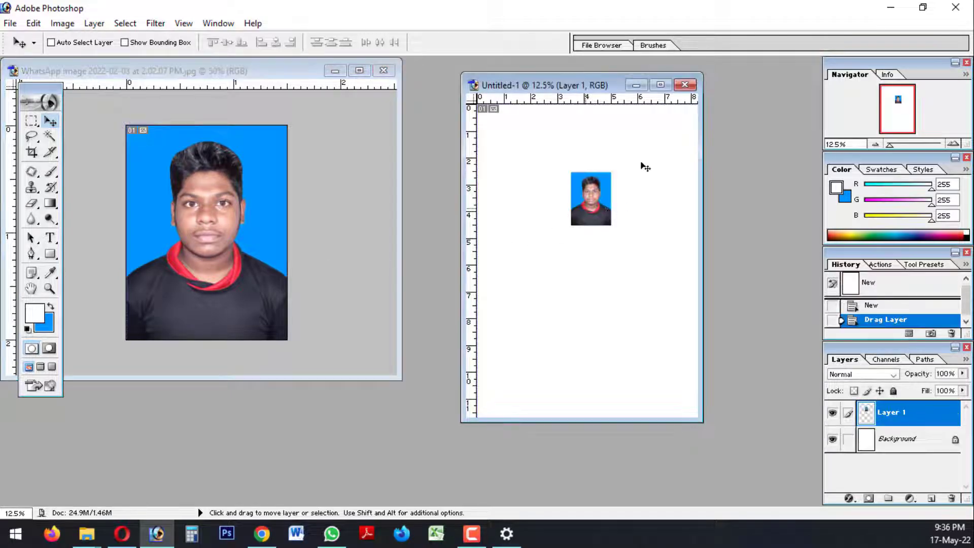
{"action": "left_click", "coordinate": [660, 85]}
{"action": "key", "text": "ctrl+plus"}
{"action": "key", "text": "ctrl+plus"}
{"action": "key", "text": "ctrl+plus"}
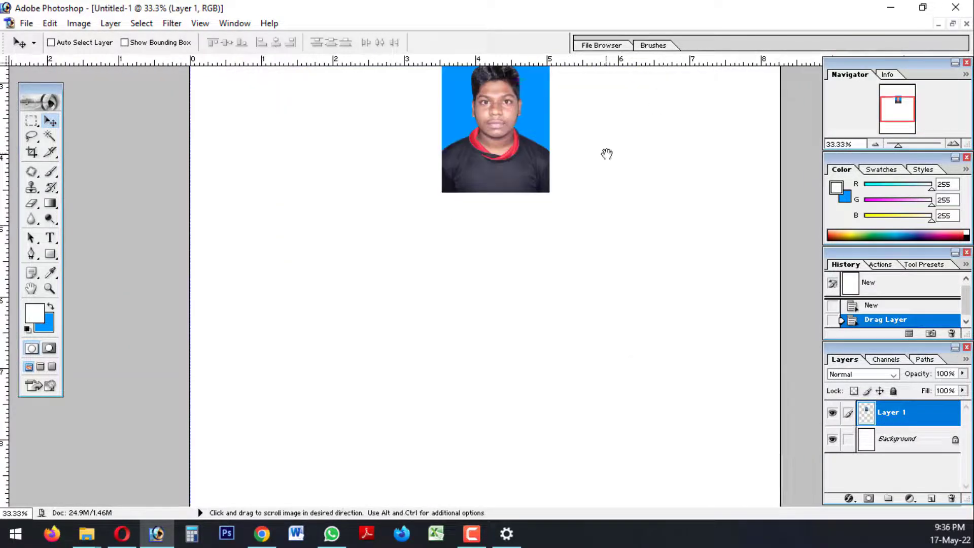
Move the photo to the A4 page's top-left corner, leaving a narrow white margin along both edges
{"action": "left_click_drag", "start_coordinate": [607, 152], "coordinate": [566, 360]}
{"action": "key", "text": "ctrl+minus"}
{"action": "key", "text": "ctrl+t"}
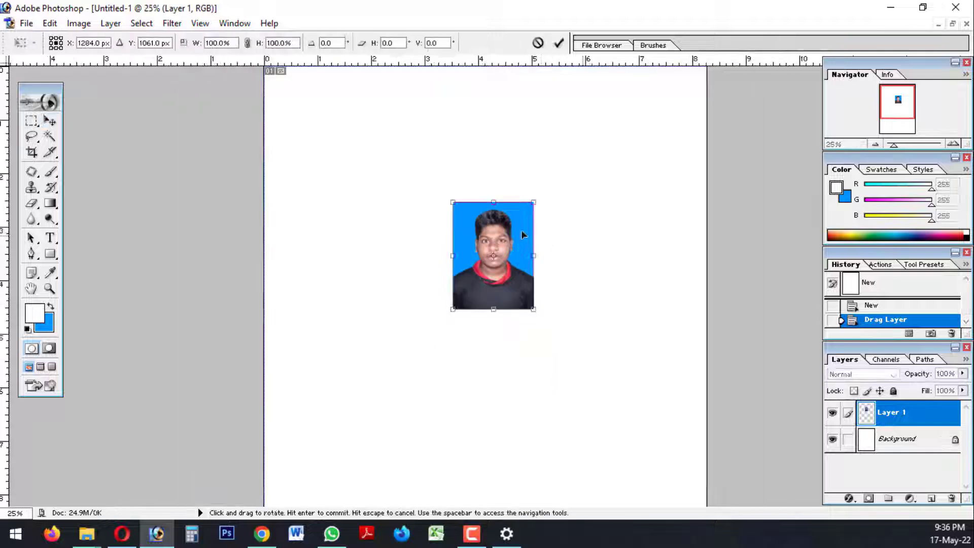
{"action": "key", "text": "Return"}
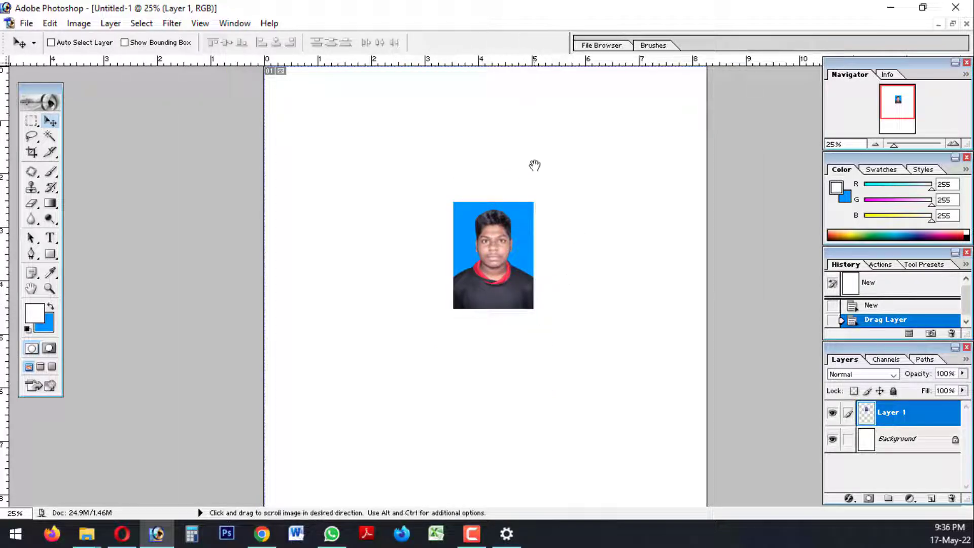
{"action": "left_click_drag", "start_coordinate": [482, 262], "coordinate": [312, 132]}
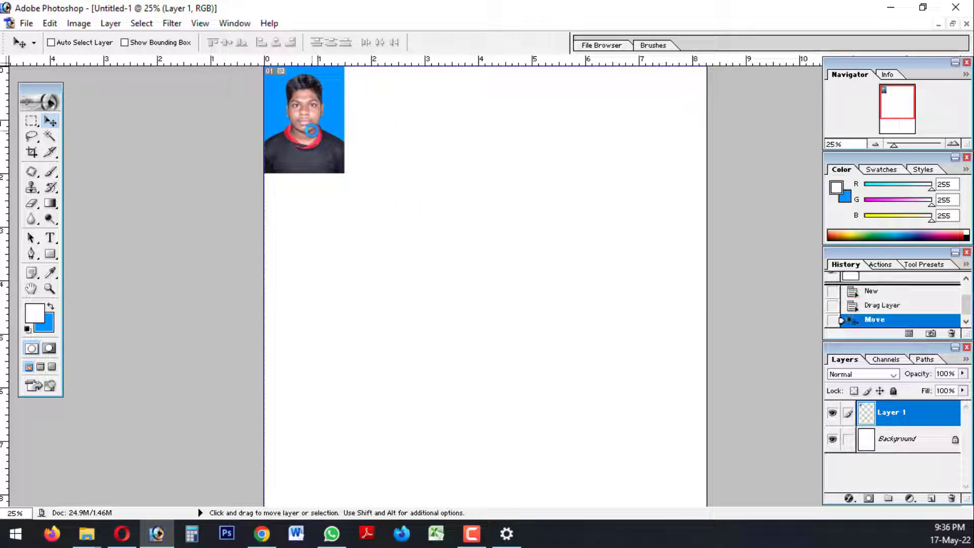
{"action": "key", "text": "Down"}
{"action": "key", "text": "Down"}
{"action": "key", "text": "Down"}
{"action": "key", "text": "Right"}
{"action": "key", "text": "Right"}
{"action": "key", "text": "Right"}
{"action": "key", "text": "Right"}
{"action": "key", "text": "Right"}
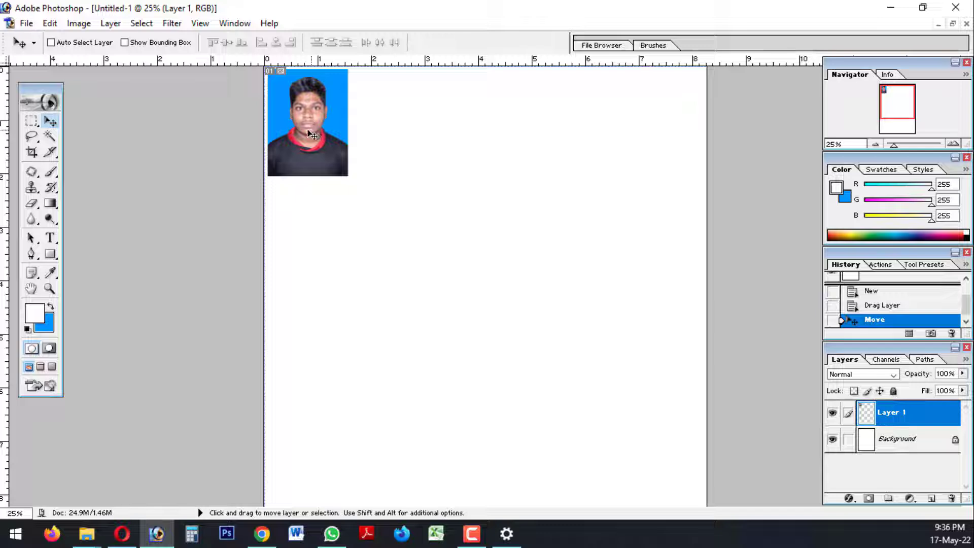
{"action": "key", "text": "Down"}
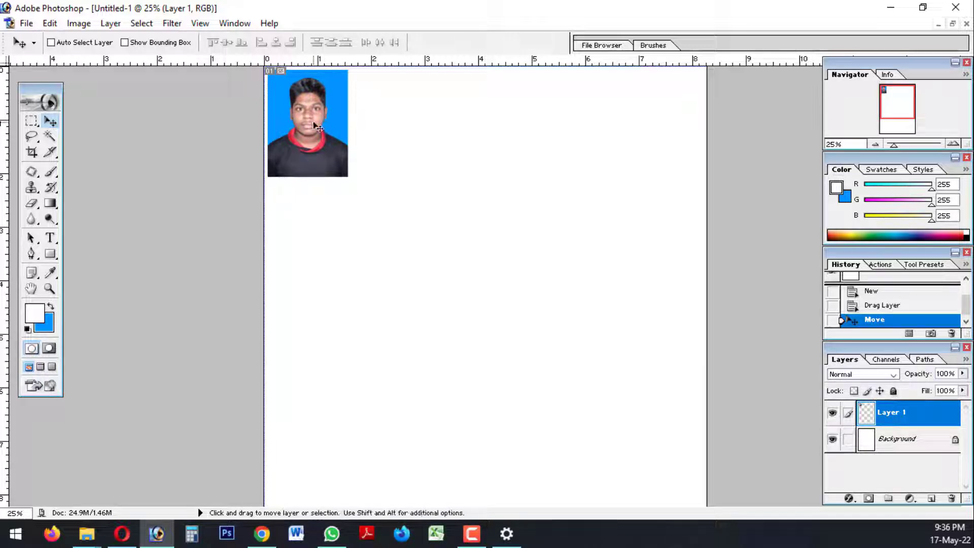
Rotate the photo 90° clockwise and reposition it just inside the page's top-left corner
{"action": "key", "text": "ctrl+t"}
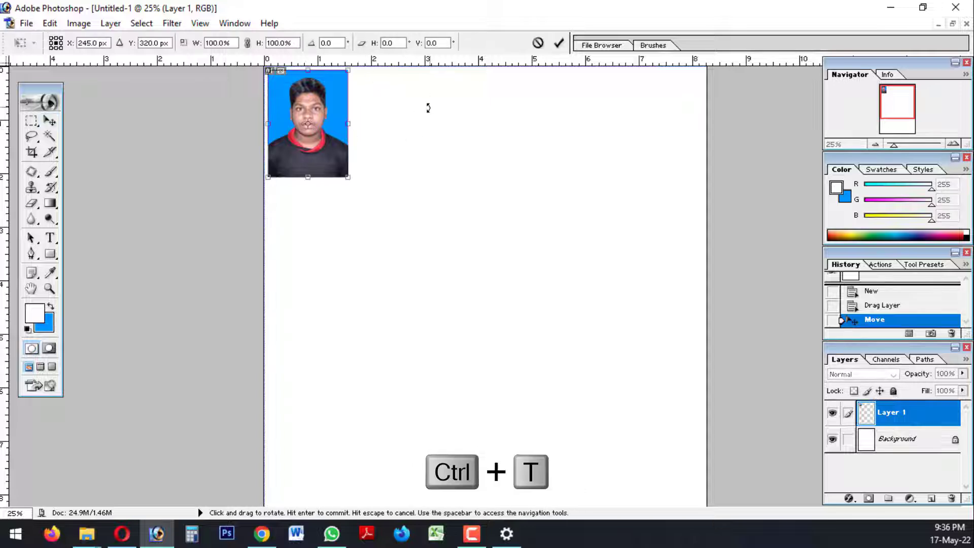
{"action": "left_click_drag", "start_coordinate": [426, 107], "coordinate": [326, 219]}
{"action": "key", "text": "Return"}
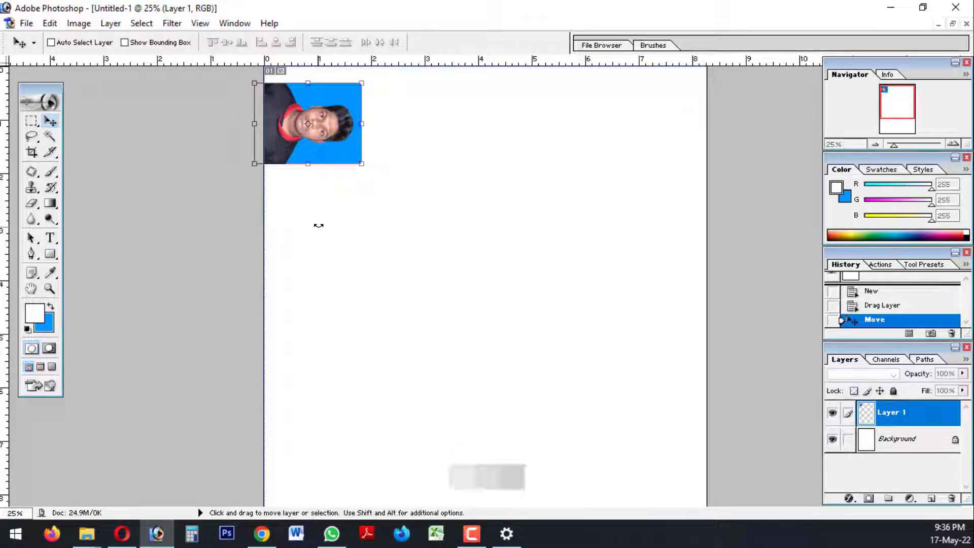
{"action": "left_click_drag", "start_coordinate": [292, 123], "coordinate": [305, 106]}
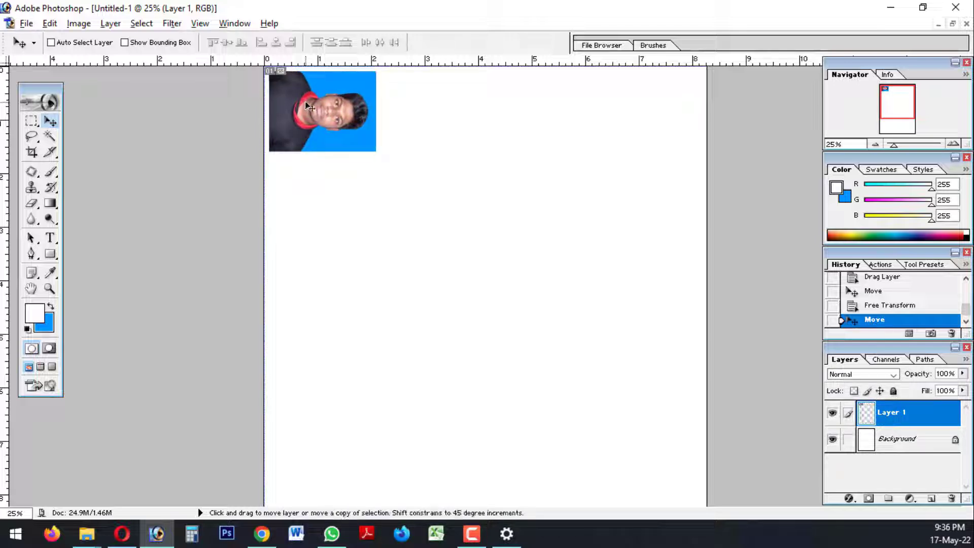
Duplicate the rotated photo three times to fill a row across the page top, and nudge the third photo left
{"action": "left_click_drag", "start_coordinate": [305, 103], "coordinate": [634, 110]}
{"action": "left_click", "coordinate": [565, 112], "text": "ctrl"}
{"action": "key", "text": "Left"}
{"action": "key", "text": "Left"}
{"action": "key", "text": "Left"}
{"action": "key", "text": "Left"}
{"action": "key", "text": "Left"}
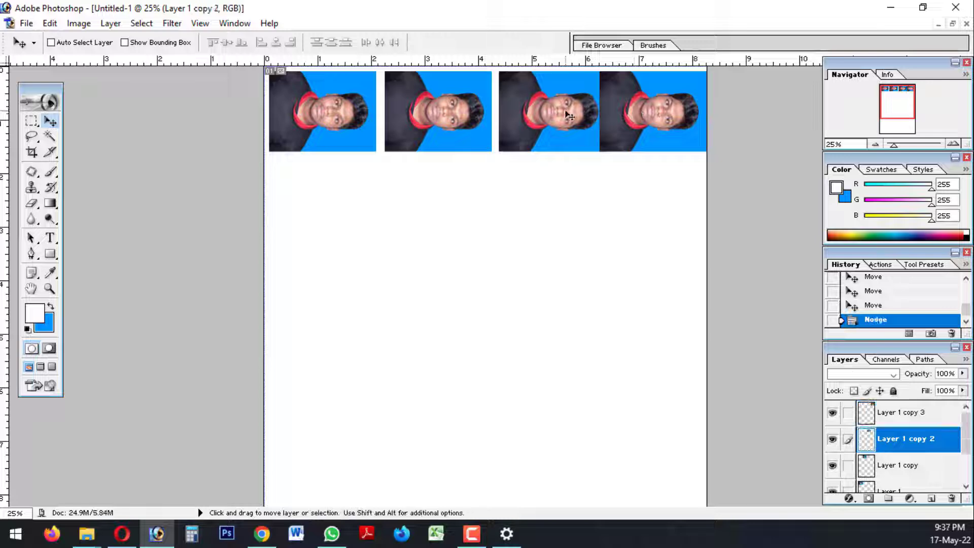
Nudge the second photo in the row left, and shift the first photo closer to the page's left edge
{"action": "left_click", "coordinate": [479, 116], "text": "ctrl"}
{"action": "key", "text": "Left"}
{"action": "key", "text": "Left"}
{"action": "key", "text": "Left"}
{"action": "key", "text": "Left"}
{"action": "key", "text": "Left"}
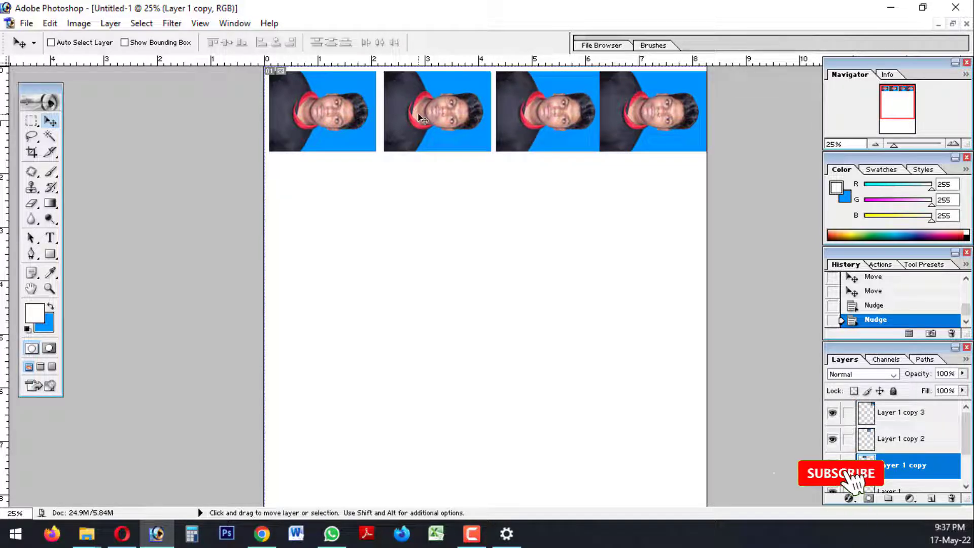
{"action": "key", "text": "Left"}
{"action": "key", "text": "Left"}
{"action": "key", "text": "Left"}
{"action": "left_click", "coordinate": [343, 111], "text": "ctrl"}
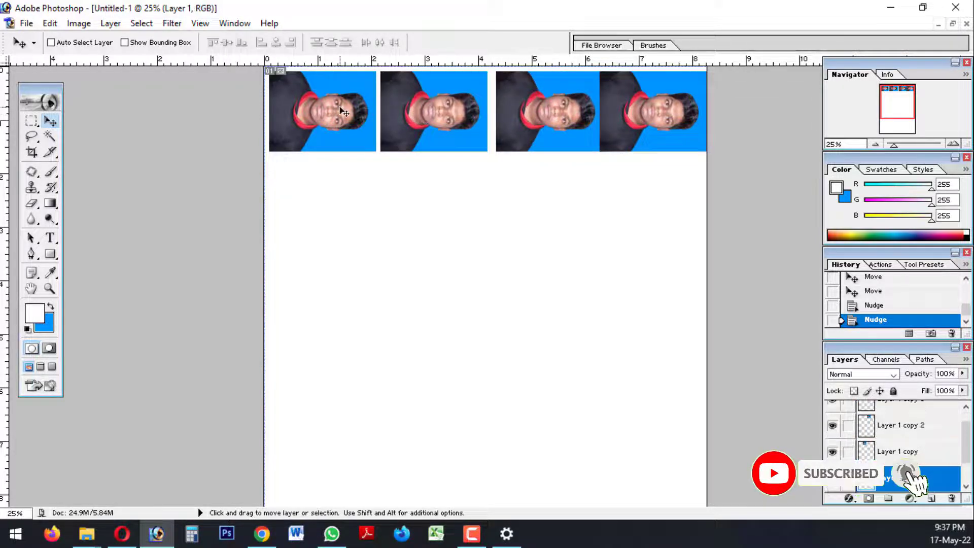
{"action": "key", "text": "Left"}
{"action": "key", "text": "Left"}
{"action": "key", "text": "Left"}
{"action": "key", "text": "Left"}
{"action": "key", "text": "Left"}
Nudge the second photo slightly right, and move the third photo left to separate it from the fourth
{"action": "left_click", "coordinate": [459, 109], "text": "ctrl"}
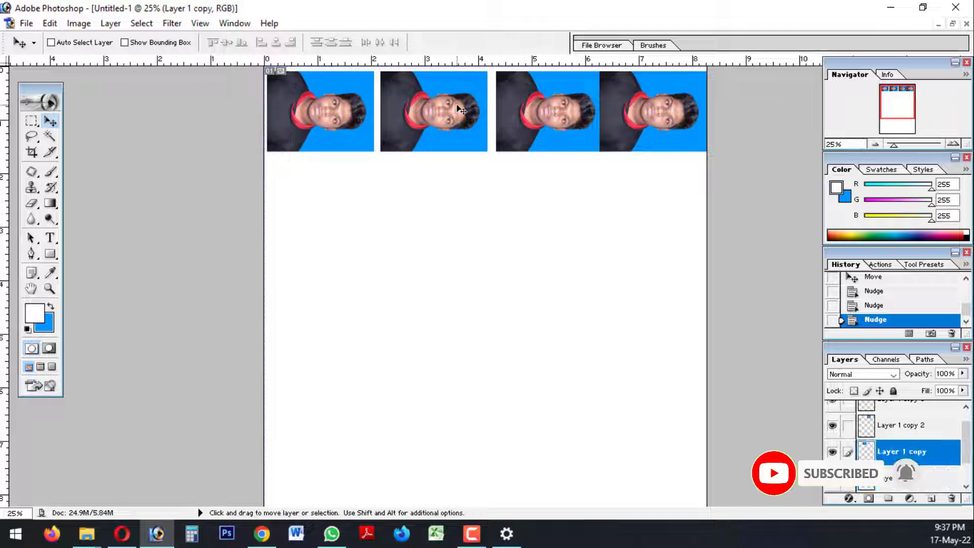
{"action": "key", "text": "Right"}
{"action": "key", "text": "Right"}
{"action": "key", "text": "Right"}
{"action": "key", "text": "Right"}
{"action": "left_click", "coordinate": [516, 117], "text": "ctrl"}
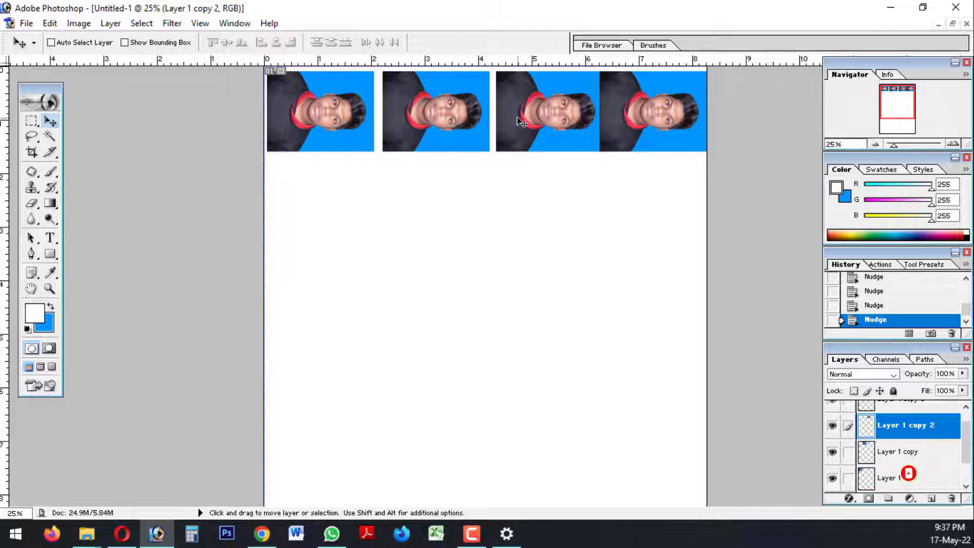
{"action": "key", "text": "Left"}
{"action": "key", "text": "Left"}
{"action": "key", "text": "Left"}
{"action": "key", "text": "Left"}
{"action": "key", "text": "Left"}
Nudge the second photo back left towards the first, and shift the third photo slightly further left
{"action": "key", "text": "Left"}
{"action": "key", "text": "Left"}
{"action": "key", "text": "Left"}
{"action": "left_click", "coordinate": [416, 123], "text": "ctrl"}
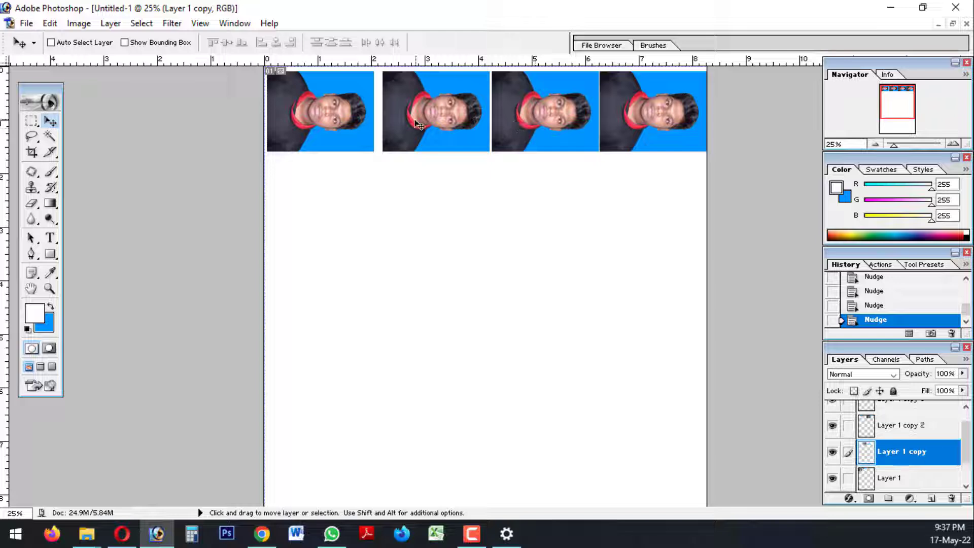
{"action": "key", "text": "Left"}
{"action": "key", "text": "Left"}
{"action": "key", "text": "Left"}
{"action": "key", "text": "Left"}
{"action": "key", "text": "Left"}
{"action": "key", "text": "Left"}
{"action": "key", "text": "Left"}
{"action": "key", "text": "Left"}
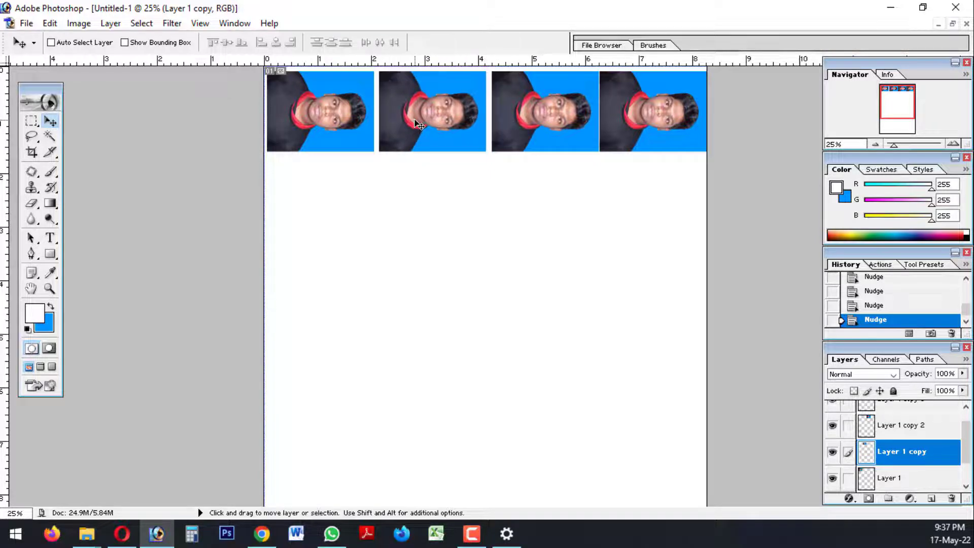
{"action": "left_click", "coordinate": [517, 121], "text": "ctrl"}
Nudge the first photo almost to the page's left edge and bring the second photo closer to it
{"action": "key", "text": "Left"}
{"action": "key", "text": "Left"}
{"action": "key", "text": "Left"}
{"action": "key", "text": "Left"}
{"action": "key", "text": "Left"}
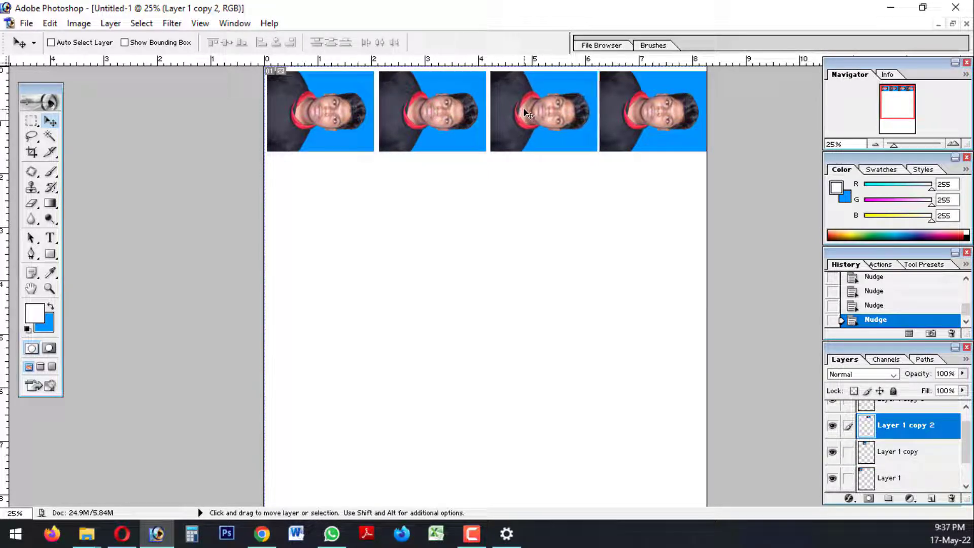
{"action": "left_click", "coordinate": [341, 125], "text": "ctrl"}
{"action": "key", "text": "Left"}
{"action": "key", "text": "Left"}
{"action": "key", "text": "Left"}
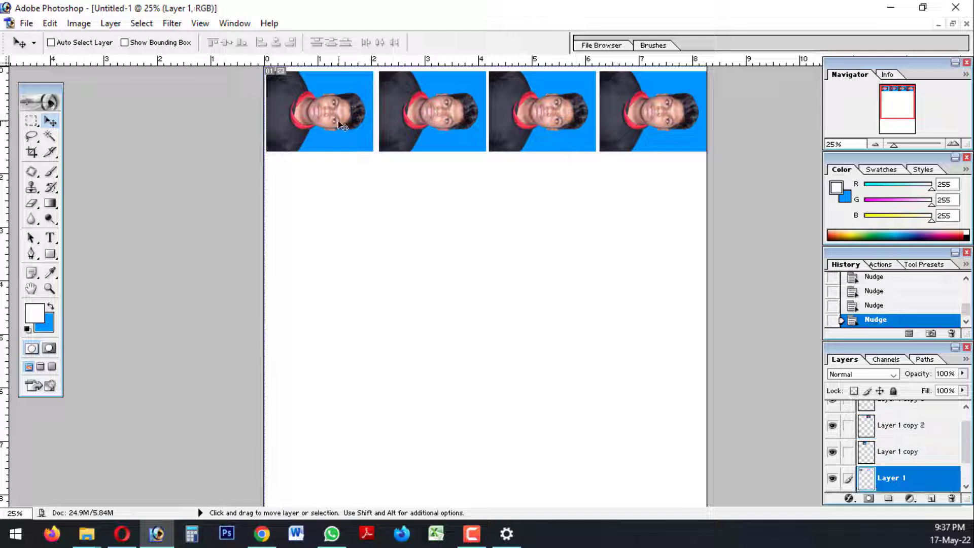
{"action": "left_click", "coordinate": [413, 122], "text": "ctrl"}
{"action": "key", "text": "Left"}
{"action": "key", "text": "Left"}
{"action": "key", "text": "Left"}
{"action": "key", "text": "Left"}
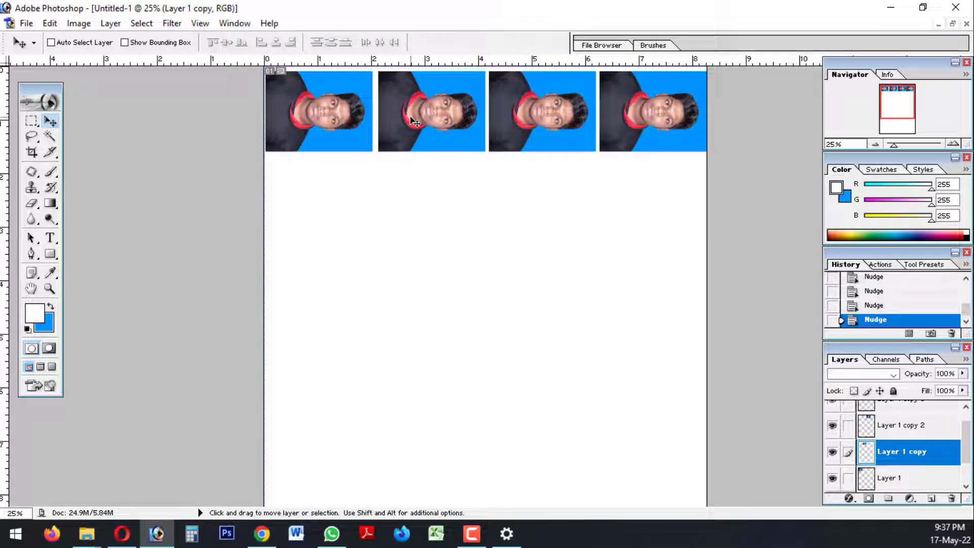
Nudge the third and fourth photos slightly left to even out the gaps along the row
{"action": "left_click", "coordinate": [499, 125], "text": "ctrl"}
{"action": "key", "text": "Left"}
{"action": "key", "text": "Left"}
{"action": "key", "text": "Left"}
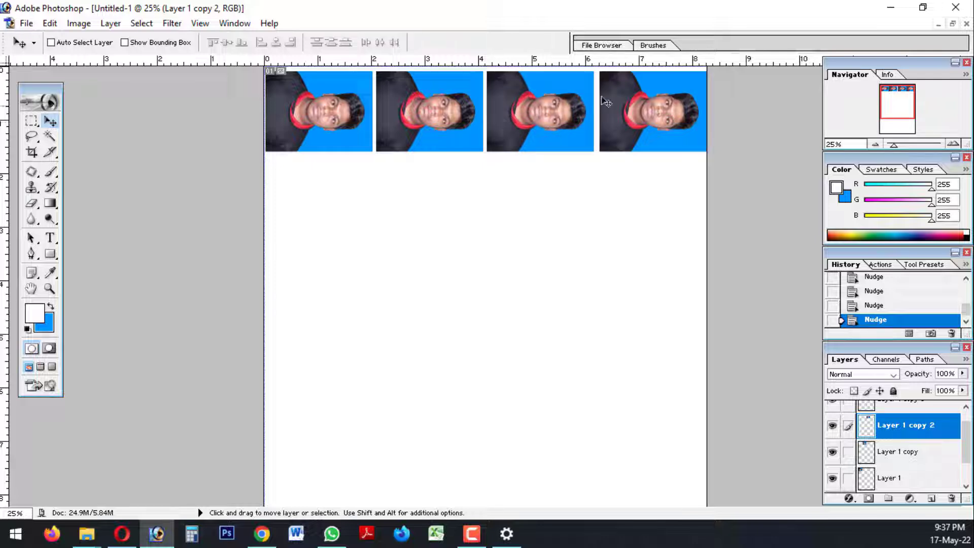
{"action": "left_click", "coordinate": [624, 98], "text": "ctrl"}
{"action": "key", "text": "Left"}
{"action": "key", "text": "Left"}
{"action": "key", "text": "Left"}
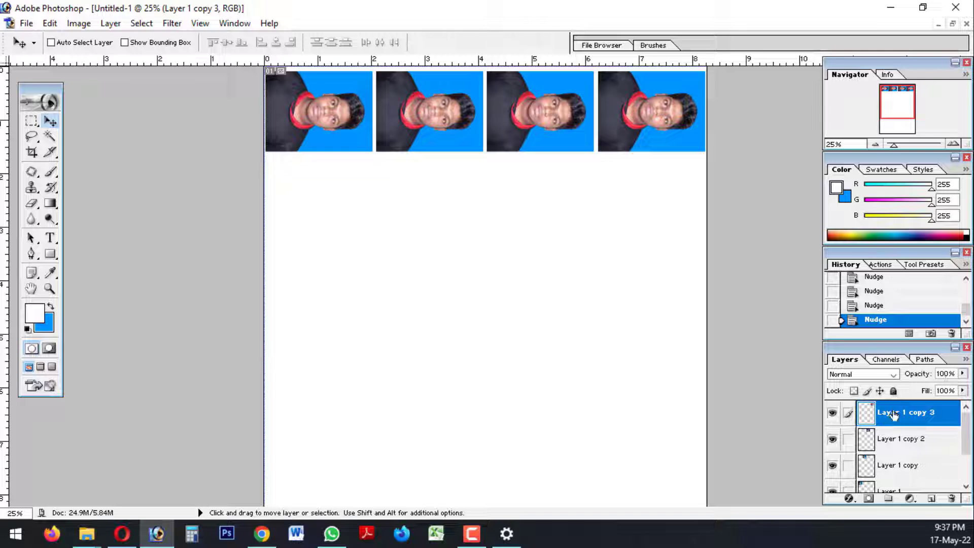
Merge the three photo copies down into Layer 1 so the whole row is a single layer
{"action": "key", "text": "ctrl+e"}
{"action": "key", "text": "ctrl+e"}
{"action": "key", "text": "ctrl+e"}
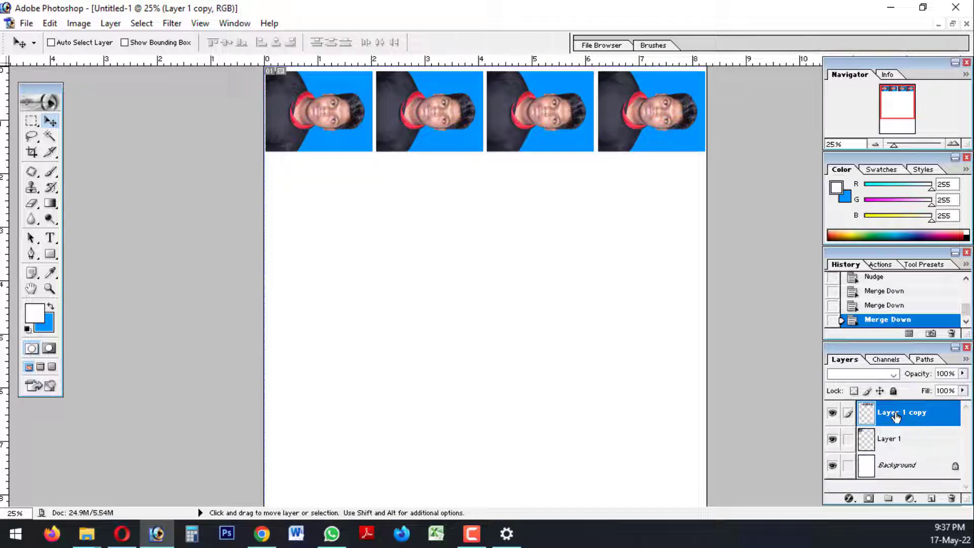
Check the spacing of the merged photo row up close, and switch to full screen mode with menu bar
{"action": "key", "text": "ctrl+plus"}
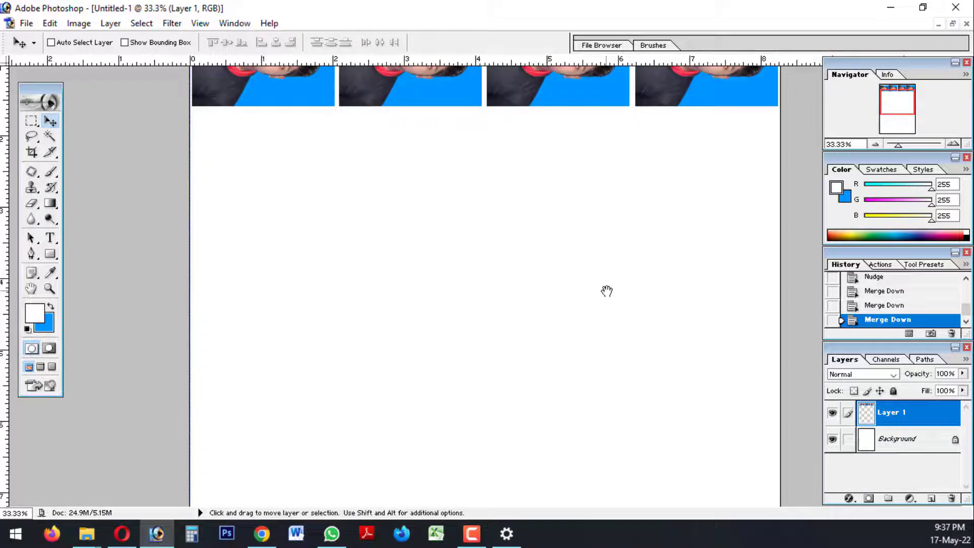
{"action": "scroll", "coordinate": [531, 208], "scroll_direction": "up", "scroll_amount": 3}
{"action": "key", "text": "ctrl+plus"}
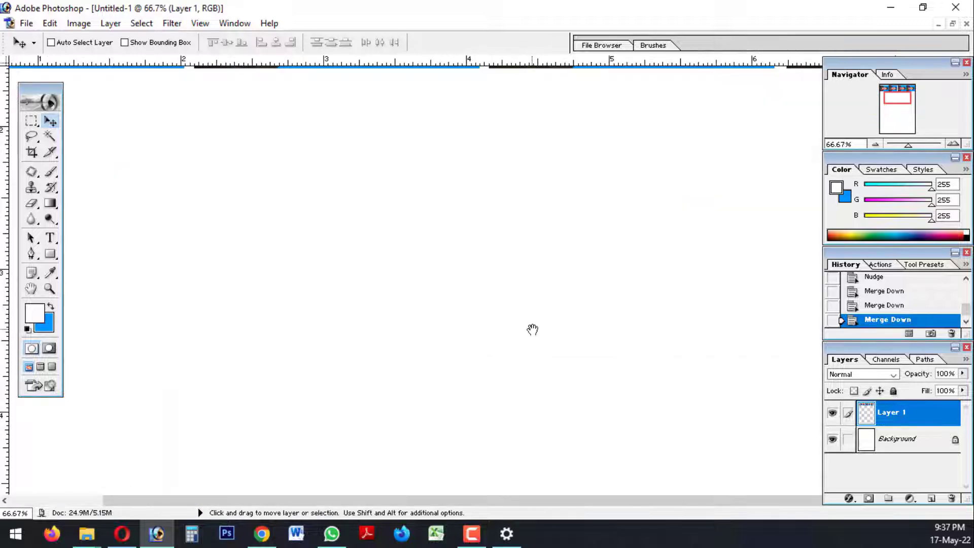
{"action": "scroll", "coordinate": [436, 276], "scroll_direction": "up", "scroll_amount": 6}
{"action": "scroll", "coordinate": [478, 230], "scroll_direction": "left", "scroll_amount": 3}
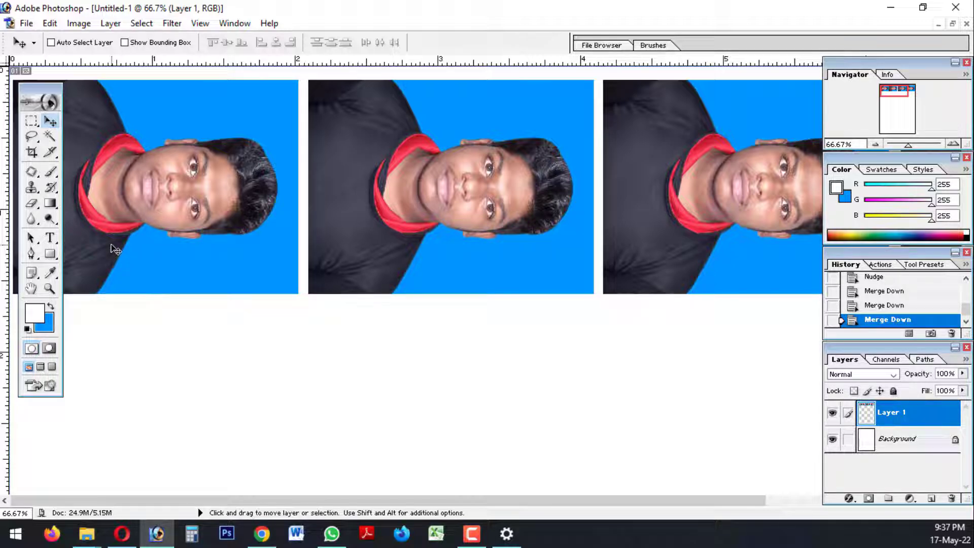
{"action": "key", "text": "ctrl+minus"}
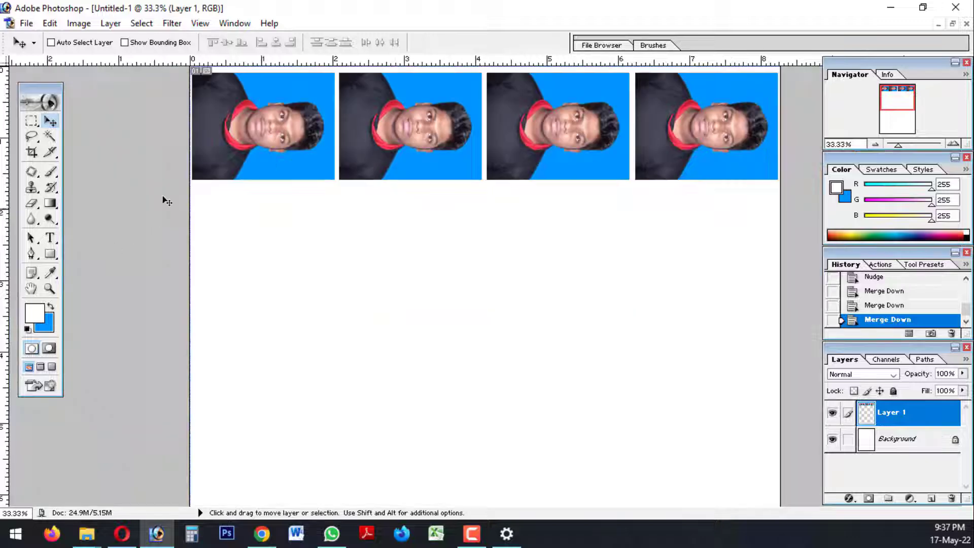
{"action": "left_click", "coordinate": [37, 370]}
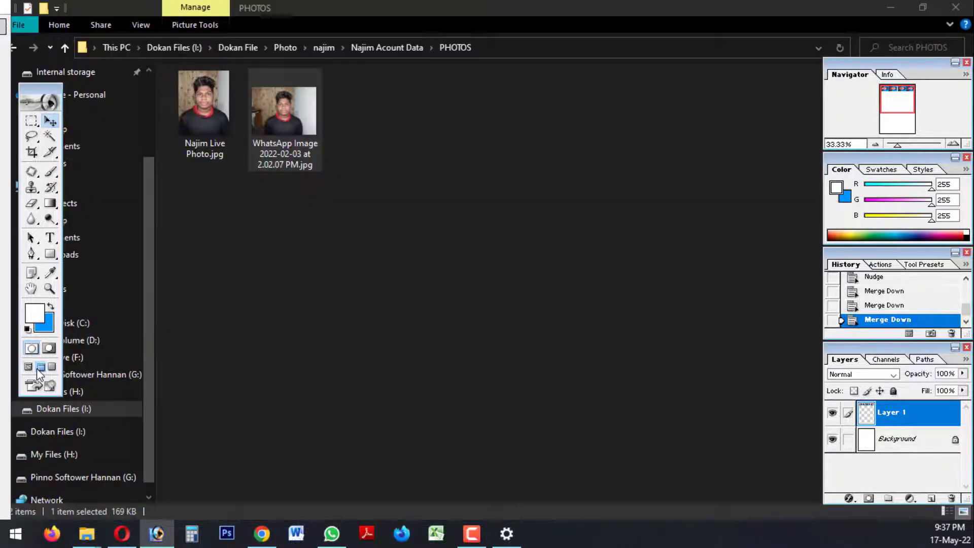
Return to standard screen mode and bring the upright passport photo's document window to the front
{"action": "left_click", "coordinate": [28, 368]}
{"action": "left_click", "coordinate": [220, 72]}
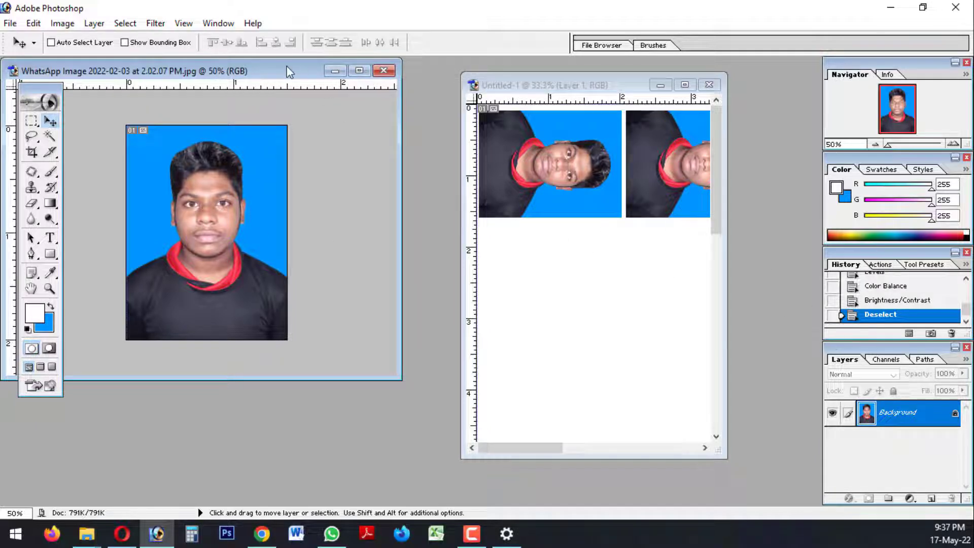
{"action": "left_click_drag", "start_coordinate": [290, 71], "coordinate": [636, 73]}
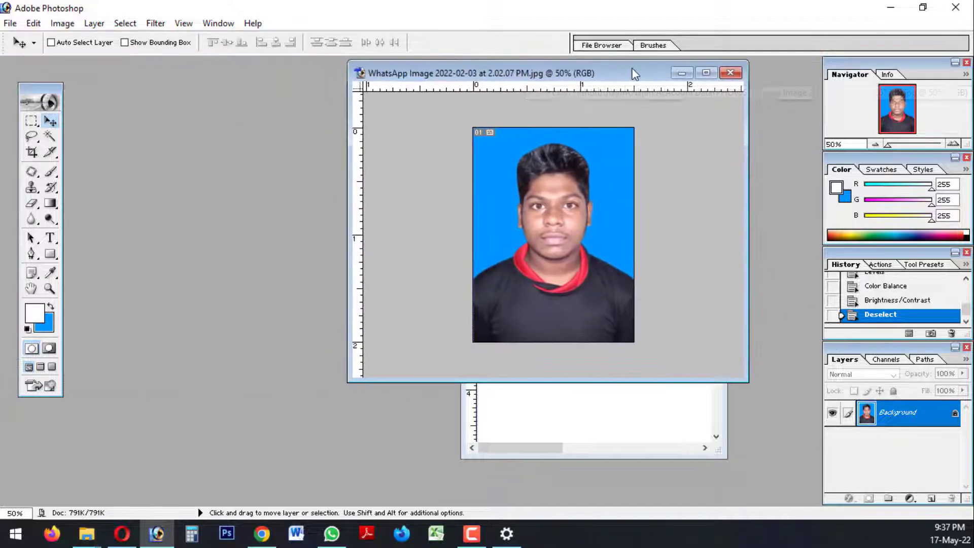
{"action": "double_click", "coordinate": [956, 417]}
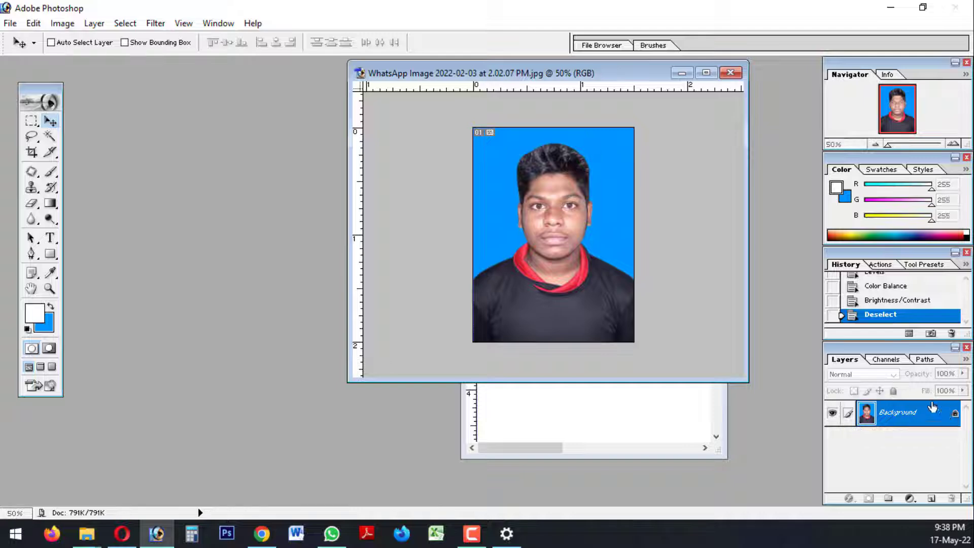
{"action": "left_click_drag", "start_coordinate": [239, 148], "coordinate": [330, 157]}
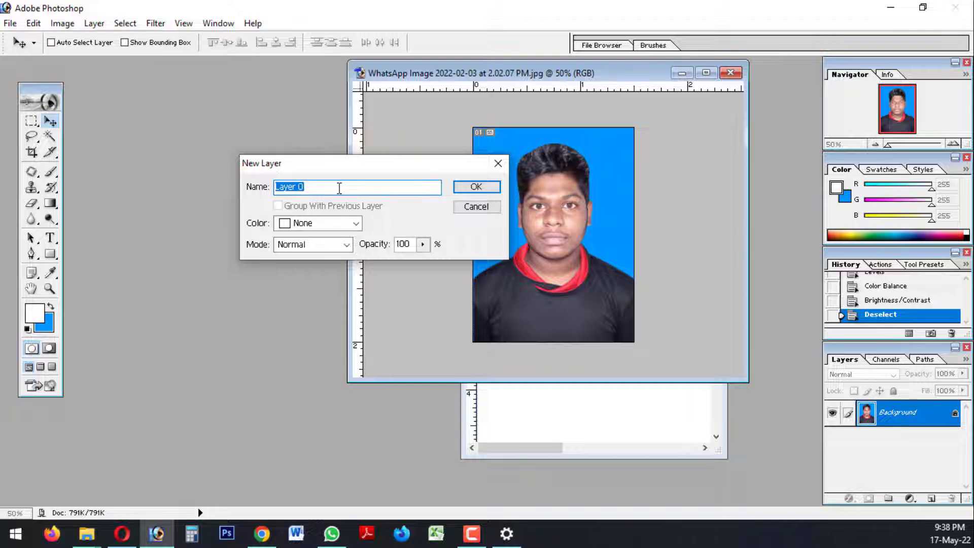
{"action": "left_click", "coordinate": [476, 186]}
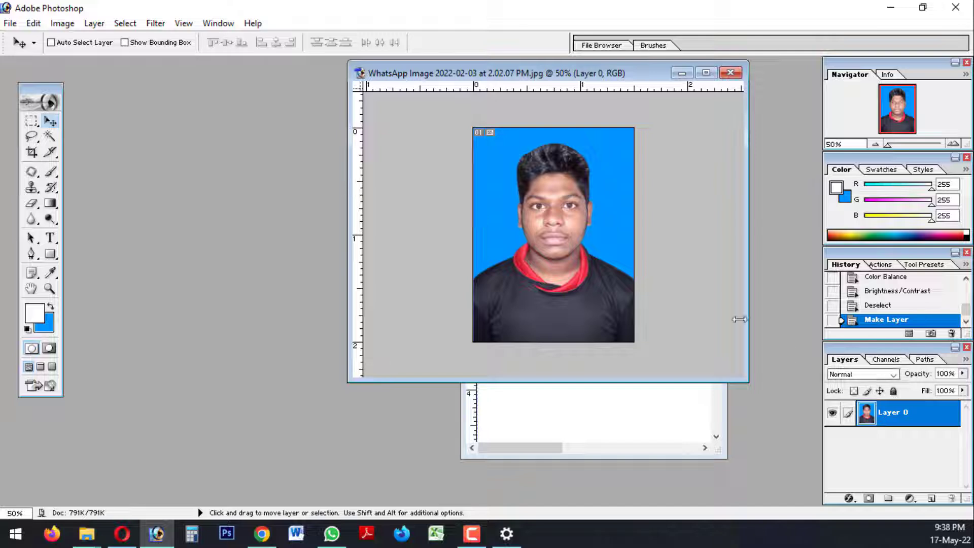
{"action": "left_click_drag", "start_coordinate": [588, 71], "coordinate": [363, 76]}
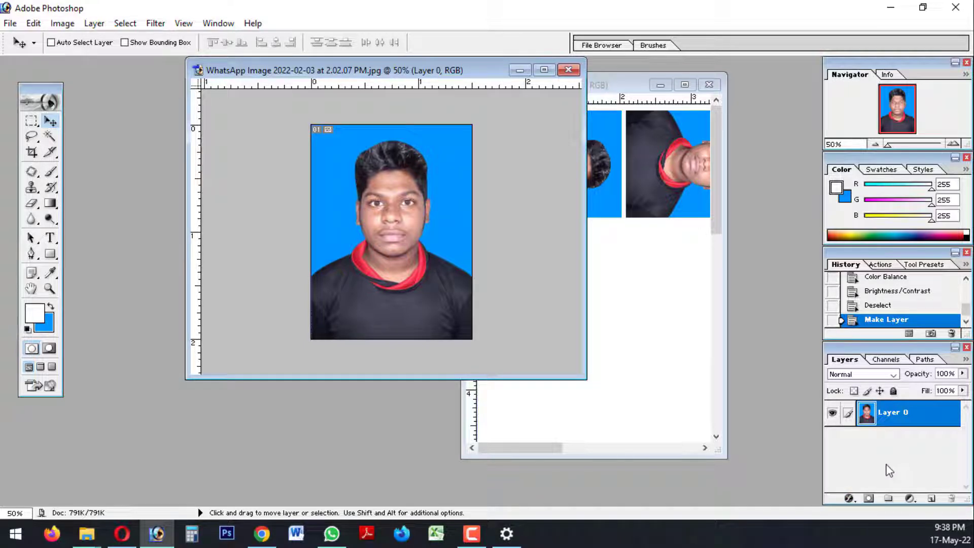
{"action": "key", "text": "ctrl+z"}
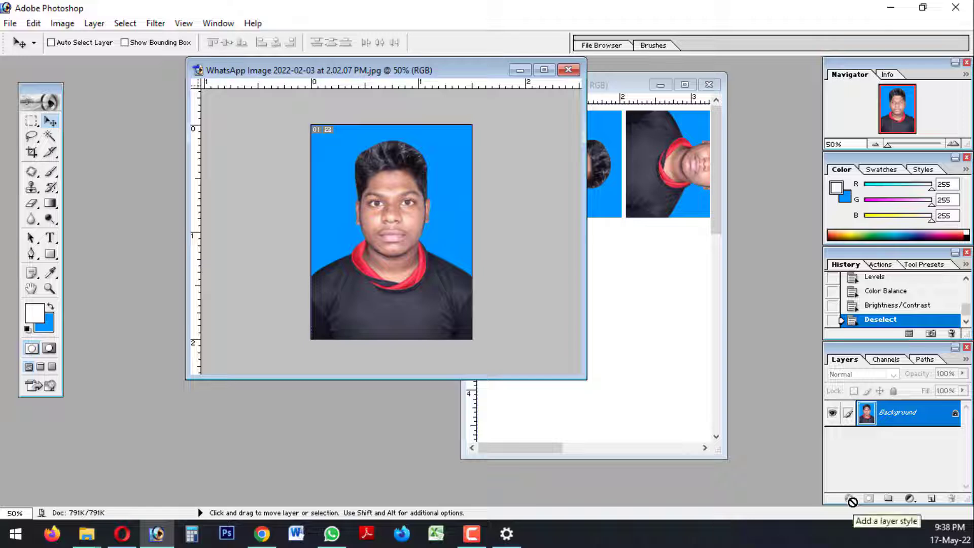
Convert the photo's locked Background into a regular layer named Layer 0 and open its Stroke layer style
{"action": "double_click", "coordinate": [901, 413]}
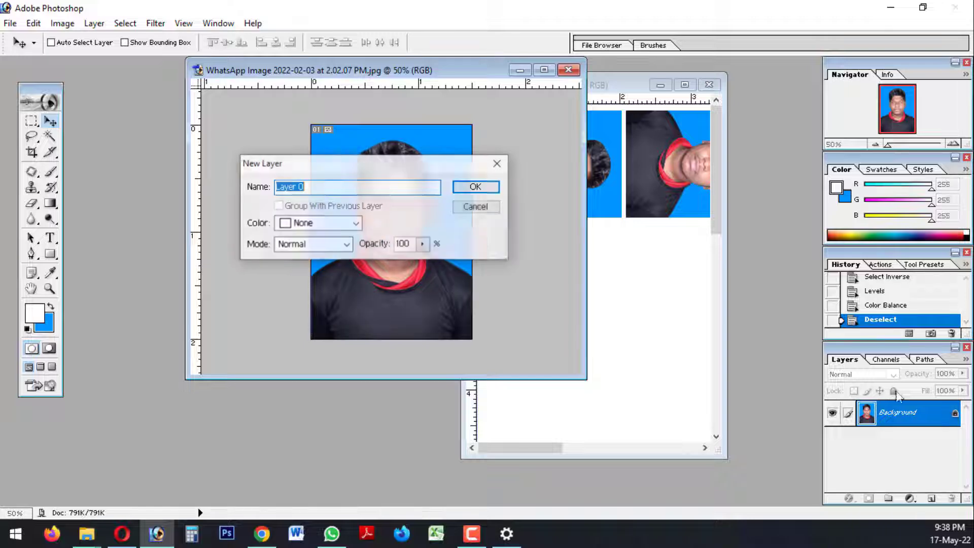
{"action": "left_click", "coordinate": [476, 187]}
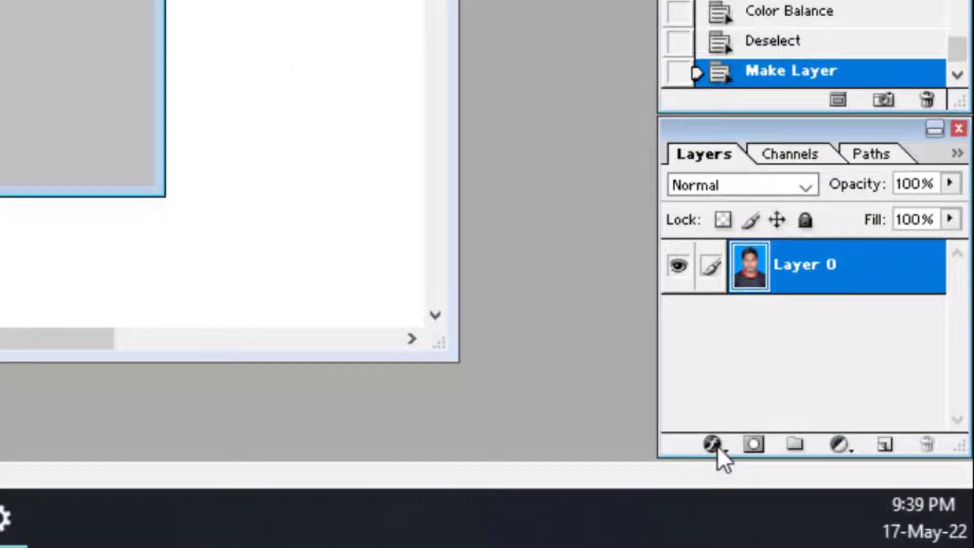
{"action": "left_click", "coordinate": [715, 446]}
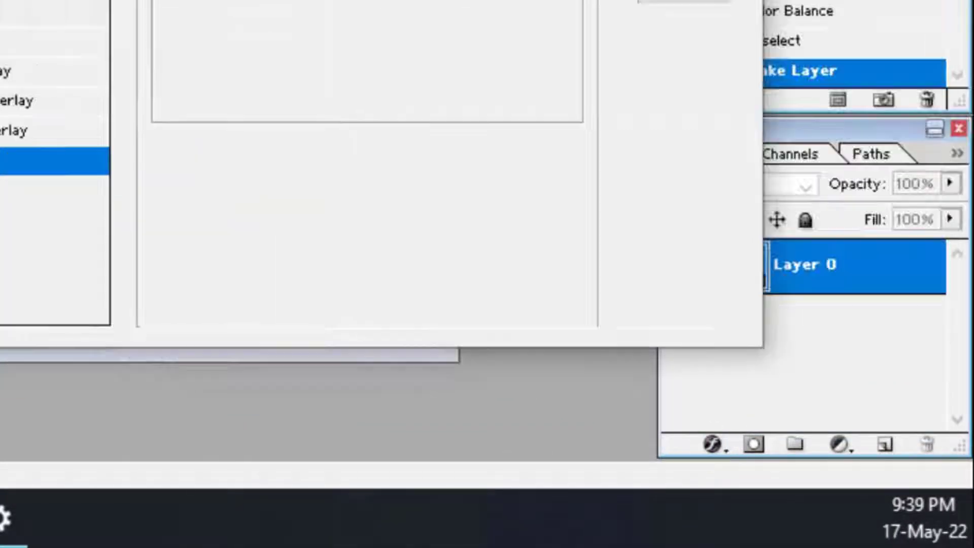
{"action": "key", "text": "Escape"}
{"action": "left_click", "coordinate": [714, 444]}
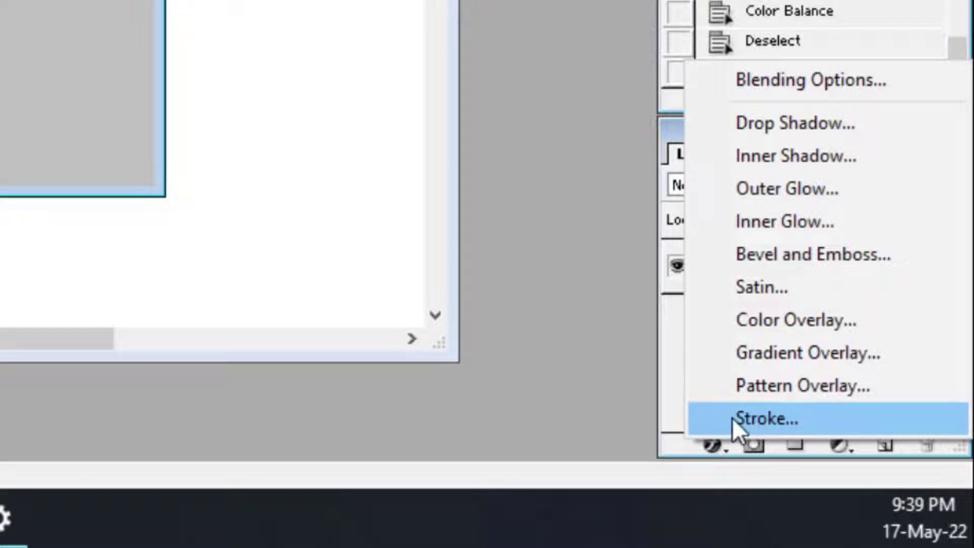
{"action": "left_click", "coordinate": [768, 422]}
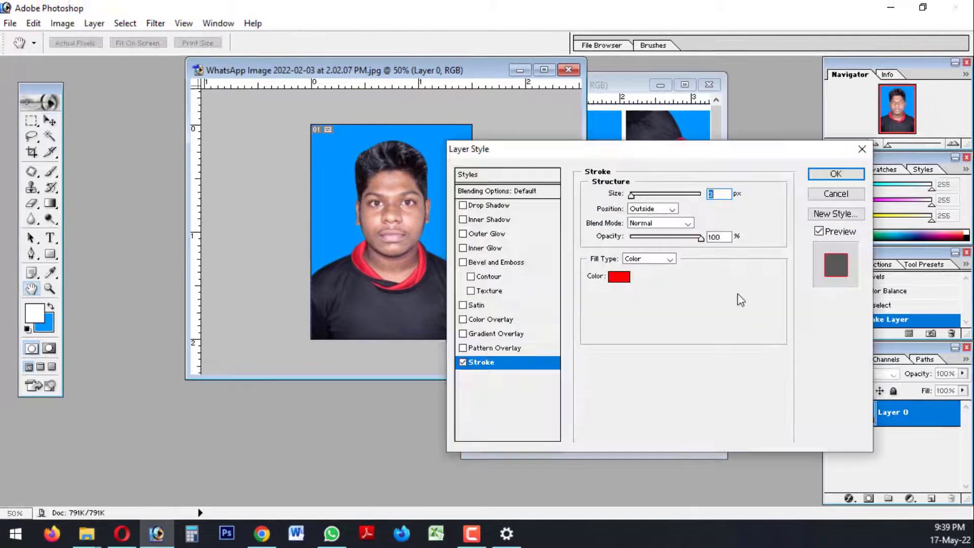
{"action": "mouse_move", "coordinate": [683, 157]}
{"action": "left_mouse_down"}
{"action": "mouse_move", "coordinate": [677, 117]}
{"action": "mouse_move", "coordinate": [633, 116]}
{"action": "left_mouse_up"}
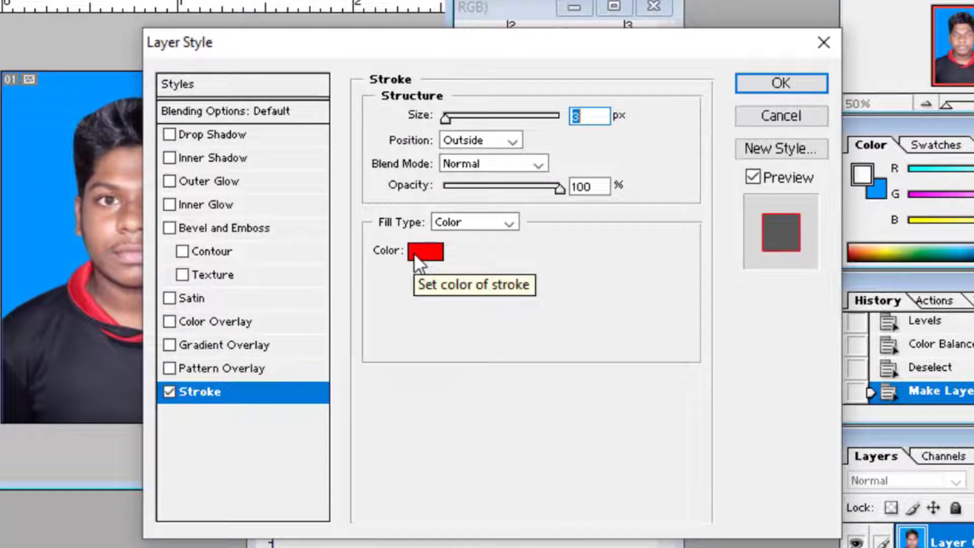
Apply a black stroke to the photo layer with size 2 px and position Outside
{"action": "left_click", "coordinate": [413, 252]}
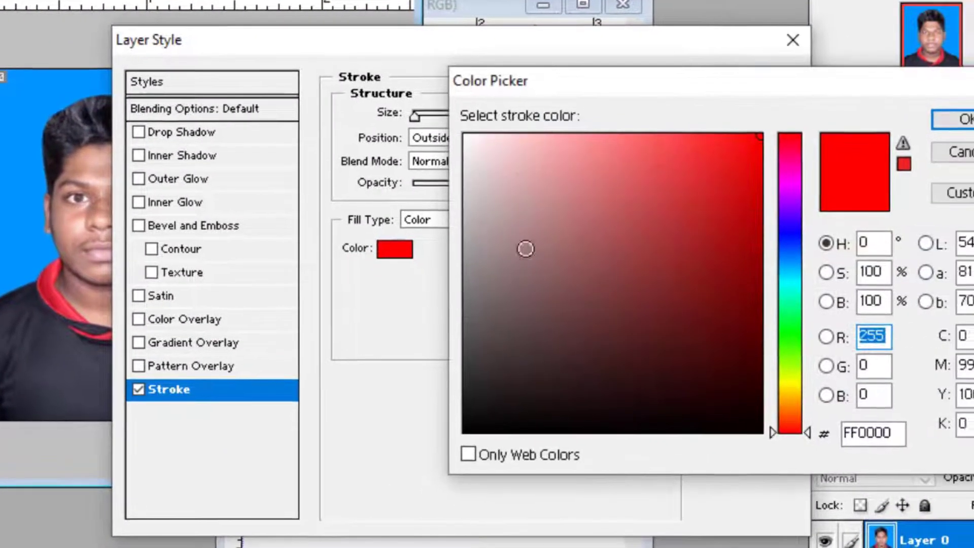
{"action": "left_click_drag", "start_coordinate": [558, 253], "coordinate": [546, 452]}
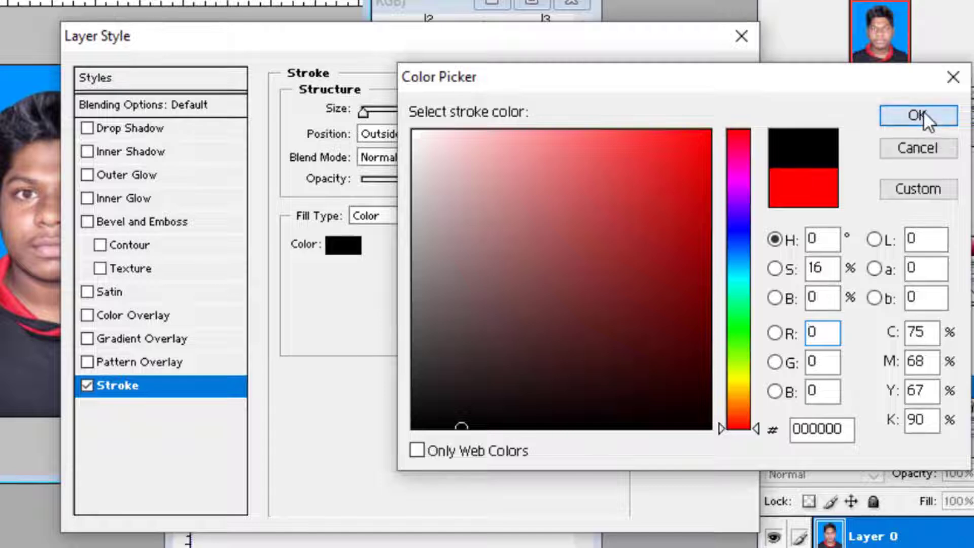
{"action": "left_click", "coordinate": [923, 111]}
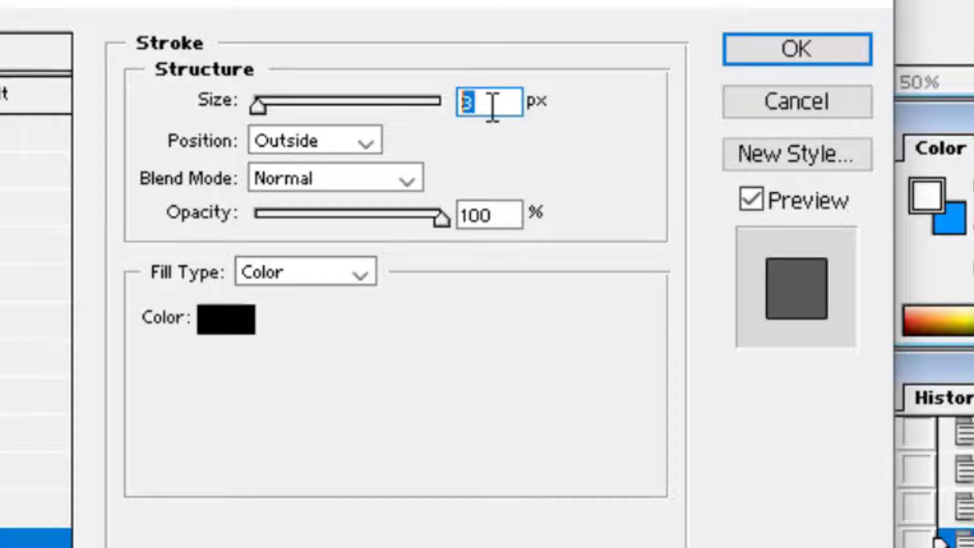
{"action": "type", "text": "2"}
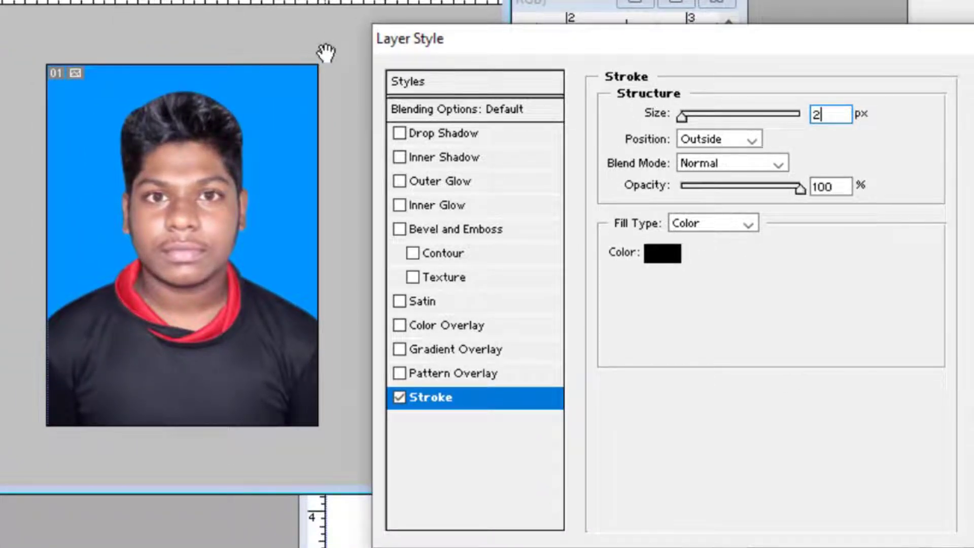
{"action": "left_click", "coordinate": [732, 138]}
{"action": "left_click", "coordinate": [711, 169]}
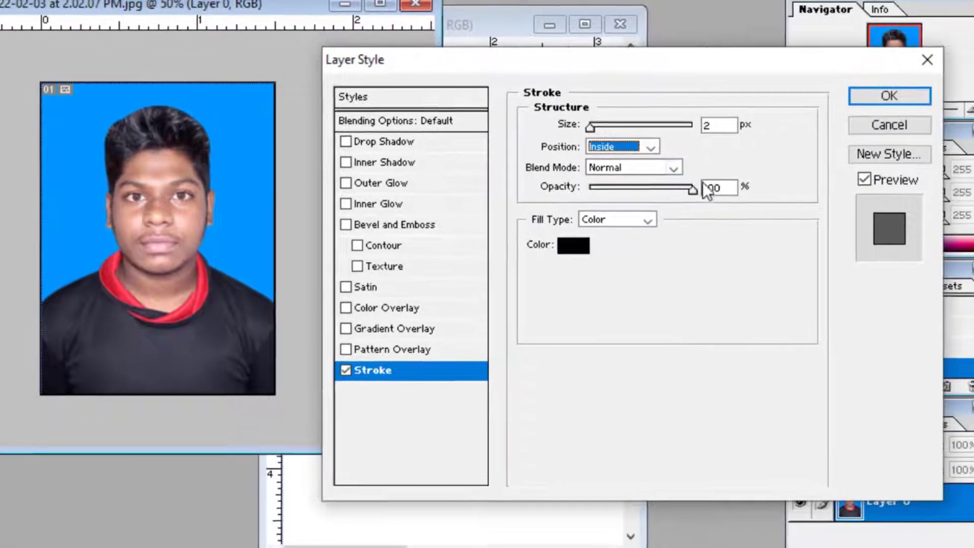
{"action": "left_click", "coordinate": [865, 92]}
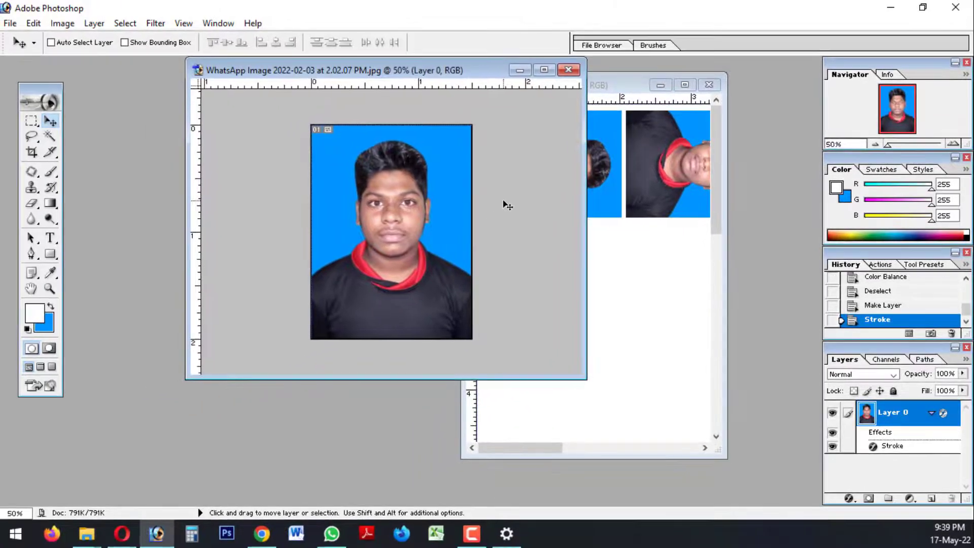
Copy the stroked photo layer into the Untitled-1 page and maximize that document
{"action": "key", "text": "ctrl+plus"}
{"action": "key", "text": "ctrl+plus"}
{"action": "key", "text": "ctrl+plus"}
{"action": "left_click_drag", "start_coordinate": [460, 237], "coordinate": [121, 159]}
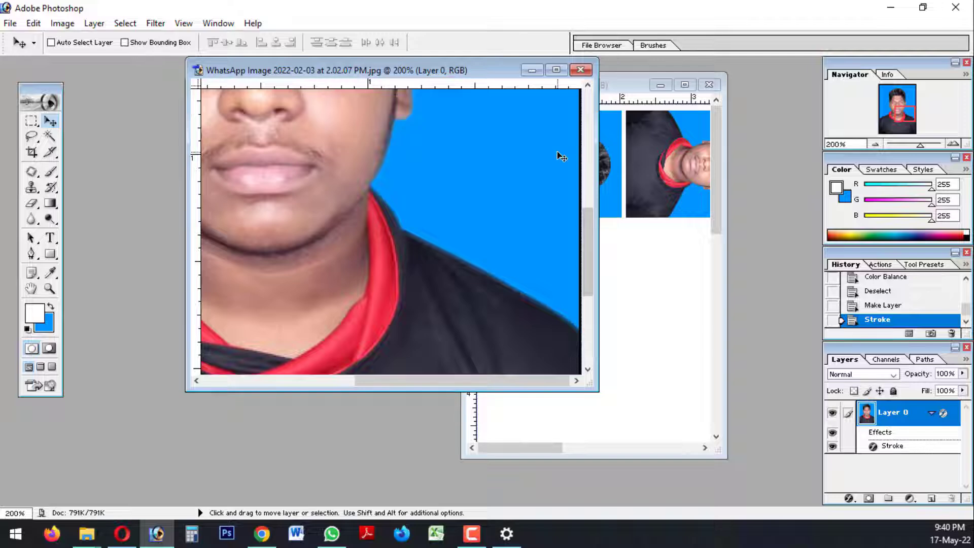
{"action": "key", "text": "ctrl+minus"}
{"action": "key", "text": "ctrl+minus"}
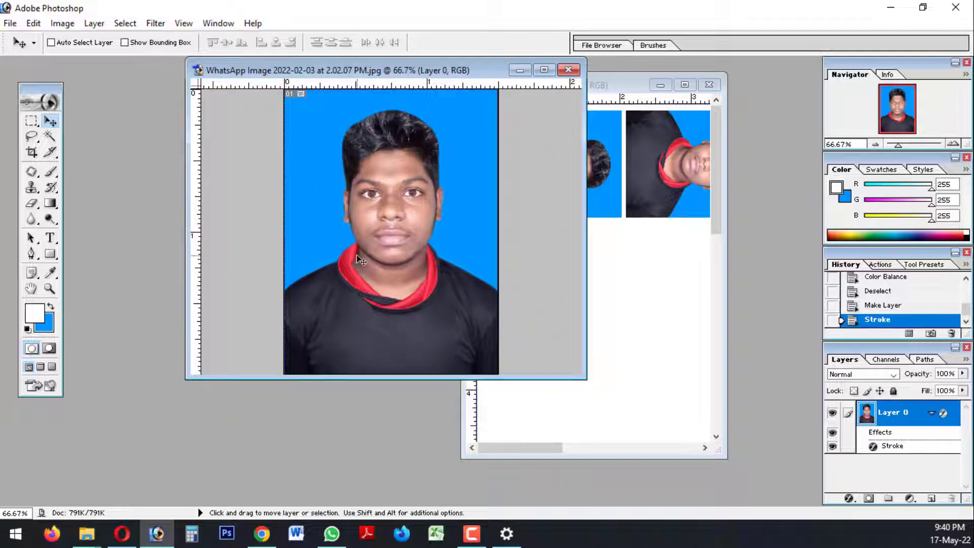
{"action": "left_click_drag", "start_coordinate": [354, 257], "coordinate": [655, 330]}
{"action": "left_click", "coordinate": [685, 86]}
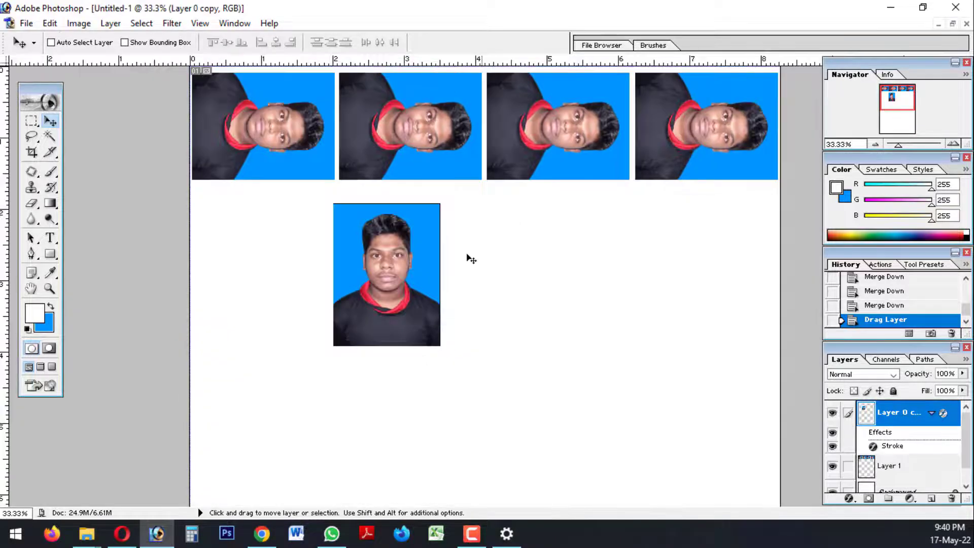
Examine the black stroke around the newly placed photo at high magnification
{"action": "key", "text": "ctrl+plus"}
{"action": "key", "text": "ctrl+plus"}
{"action": "key", "text": "ctrl+plus"}
{"action": "key", "text": "space"}
{"action": "left_click_drag", "start_coordinate": [364, 252], "coordinate": [600, 315]}
{"action": "left_click_drag", "start_coordinate": [415, 198], "coordinate": [429, 285]}
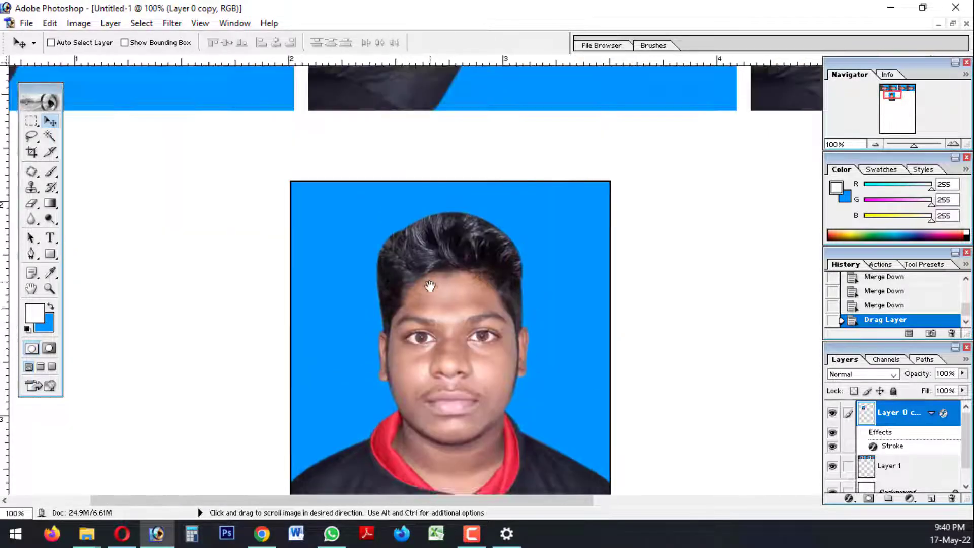
{"action": "key", "text": "ctrl+plus"}
{"action": "key", "text": "ctrl+plus"}
{"action": "key", "text": "ctrl+plus"}
{"action": "key", "text": "space"}
{"action": "left_click_drag", "start_coordinate": [456, 238], "coordinate": [655, 387]}
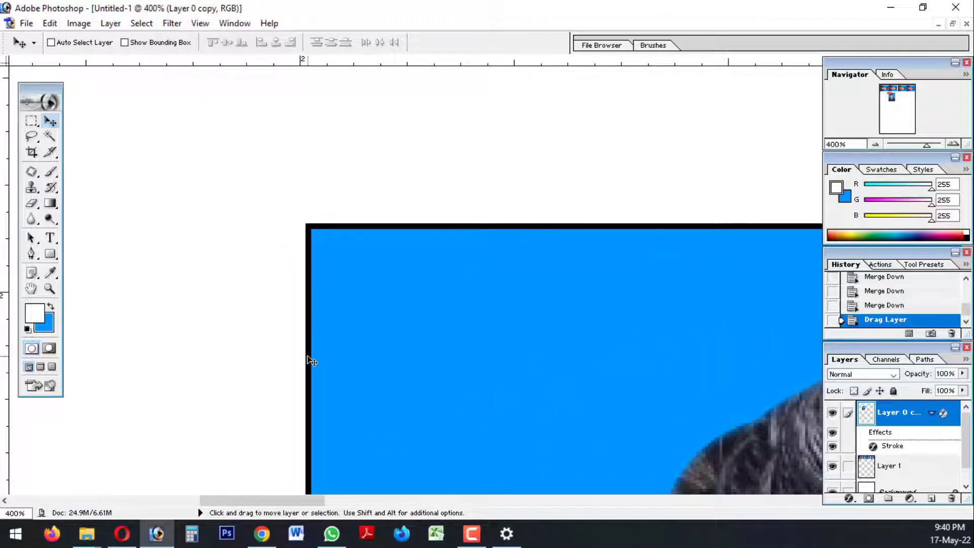
{"action": "key", "text": "ctrl+minus"}
{"action": "key", "text": "ctrl+minus"}
{"action": "key", "text": "ctrl+minus"}
{"action": "key", "text": "ctrl+minus"}
{"action": "key", "text": "ctrl+minus"}
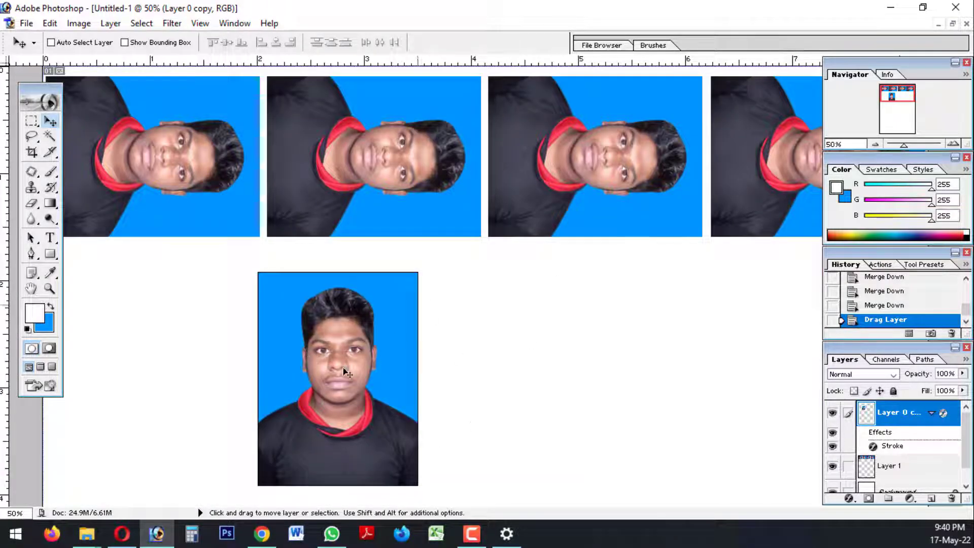
{"action": "key", "text": "ctrl+minus"}
Rotate the new photo copy 90° clockwise and place it directly below the first photo of the top row
{"action": "key", "text": "ctrl+t"}
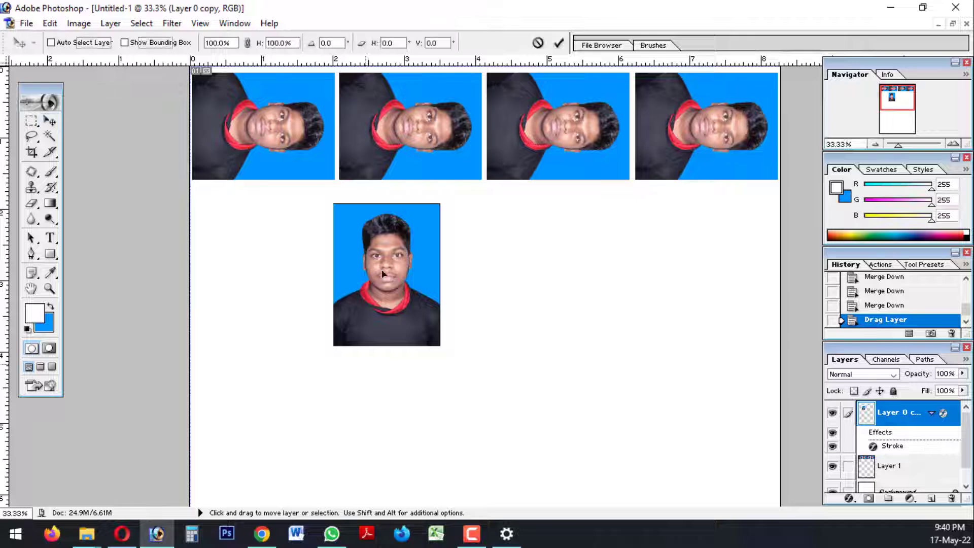
{"action": "left_click_drag", "start_coordinate": [393, 193], "coordinate": [517, 260]}
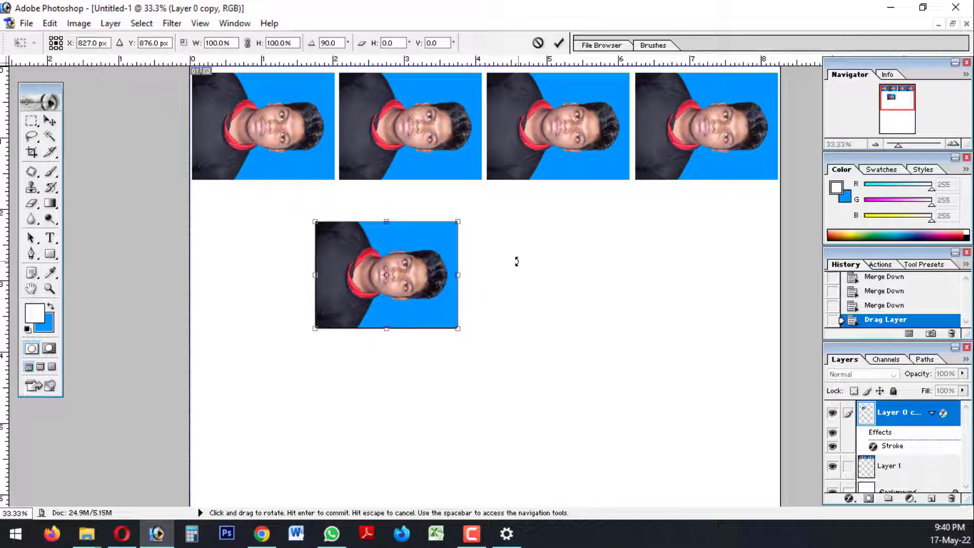
{"action": "key", "text": "Return"}
{"action": "left_click_drag", "start_coordinate": [417, 296], "coordinate": [294, 258]}
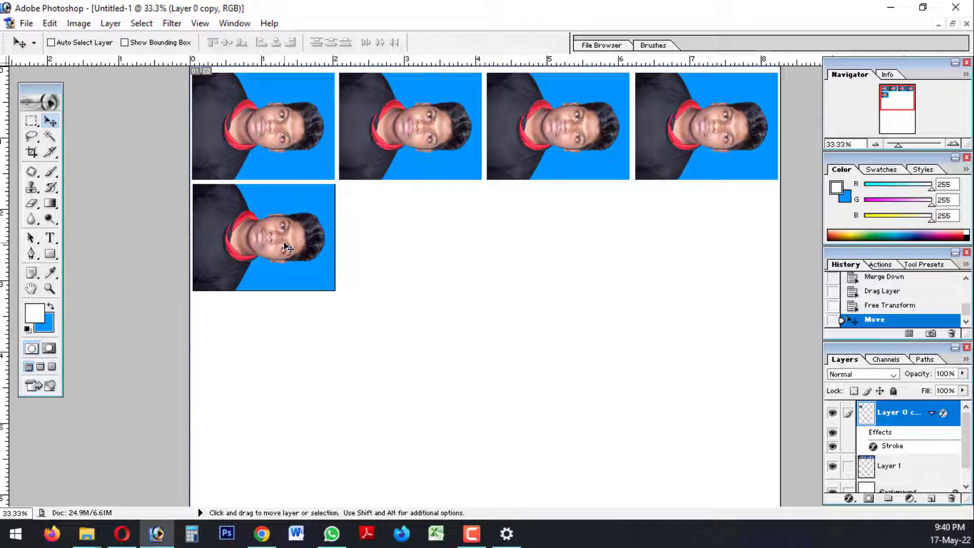
Nudge the rotated photo slightly left and down to align it with the first photo and widen the row gap
{"action": "key", "text": "Left"}
{"action": "key", "text": "Down"}
{"action": "key", "text": "Down"}
{"action": "key", "text": "Down"}
{"action": "key", "text": "Down"}
{"action": "key", "text": "Down"}
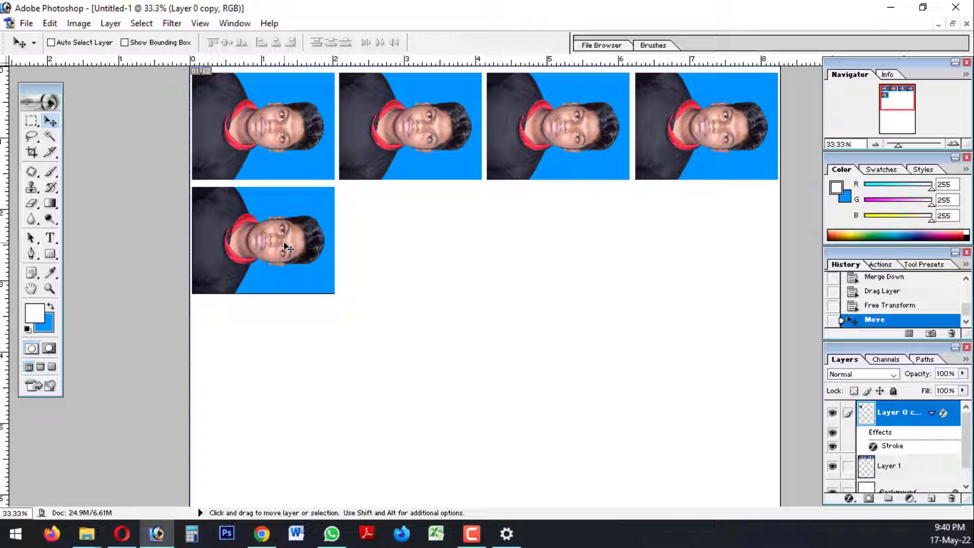
{"action": "key", "text": "Down"}
{"action": "key", "text": "Down"}
{"action": "key", "text": "Down"}
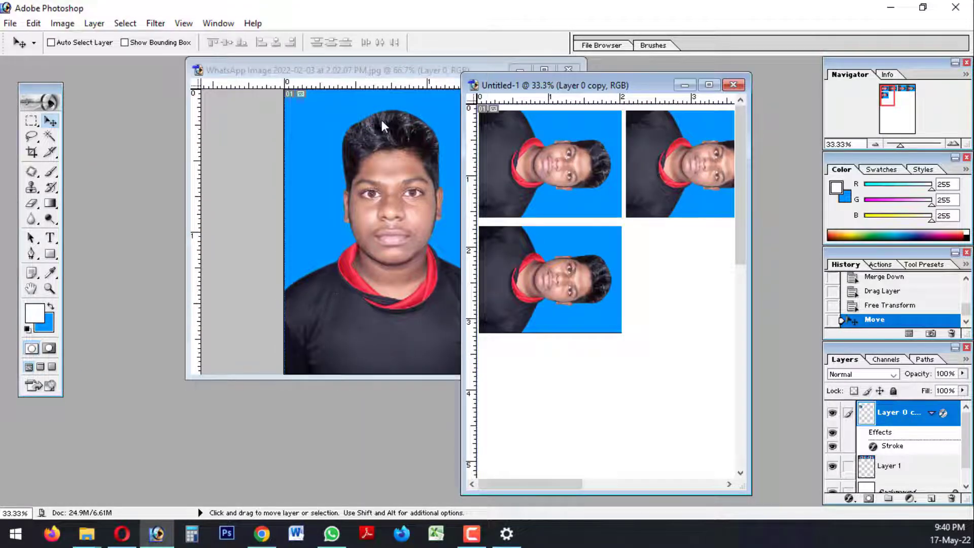
Select the original photo's blue background with the Magic Wand, feather the selection, and swap the foreground and background colours
{"action": "left_click", "coordinate": [381, 119]}
{"action": "left_click", "coordinate": [544, 69]}
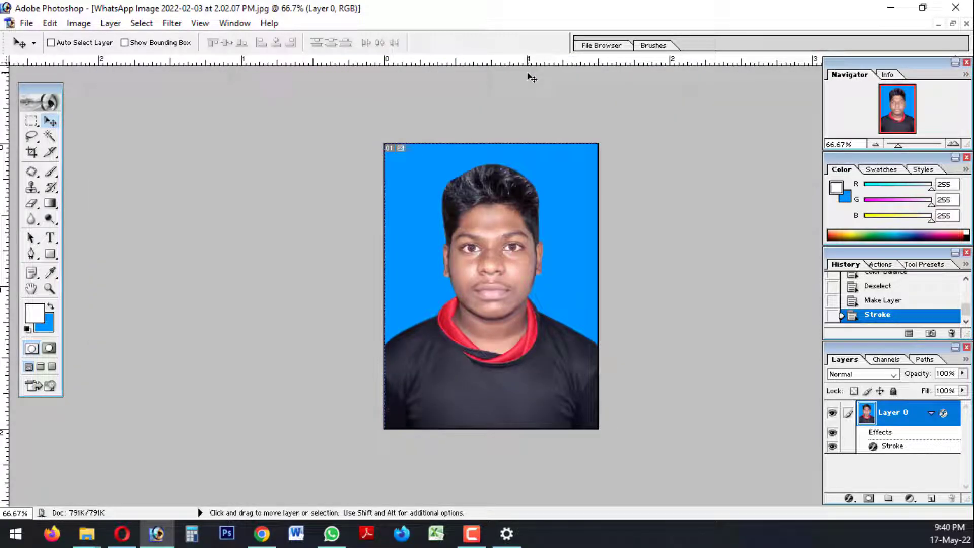
{"action": "key", "text": "w"}
{"action": "left_click", "coordinate": [457, 166]}
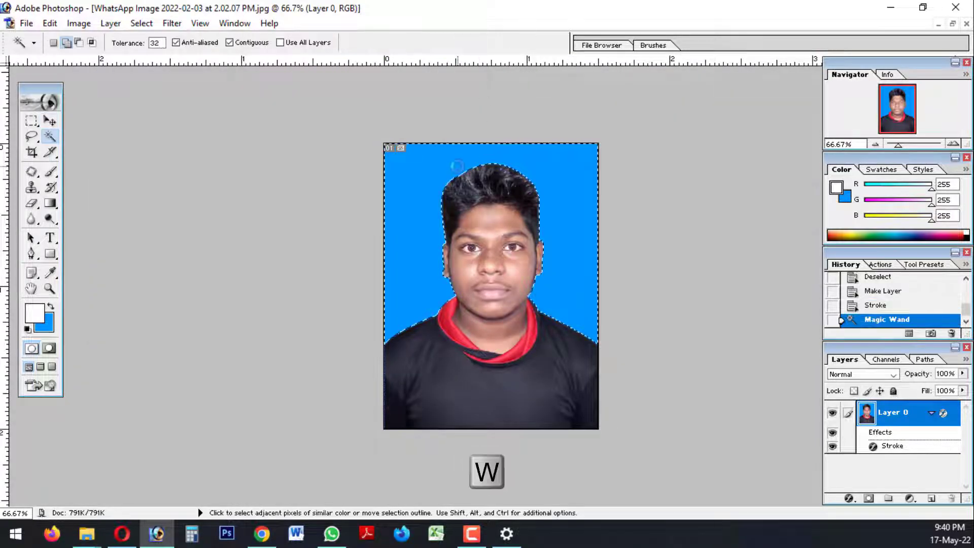
{"action": "right_click", "coordinate": [457, 166]}
{"action": "left_click", "coordinate": [535, 299]}
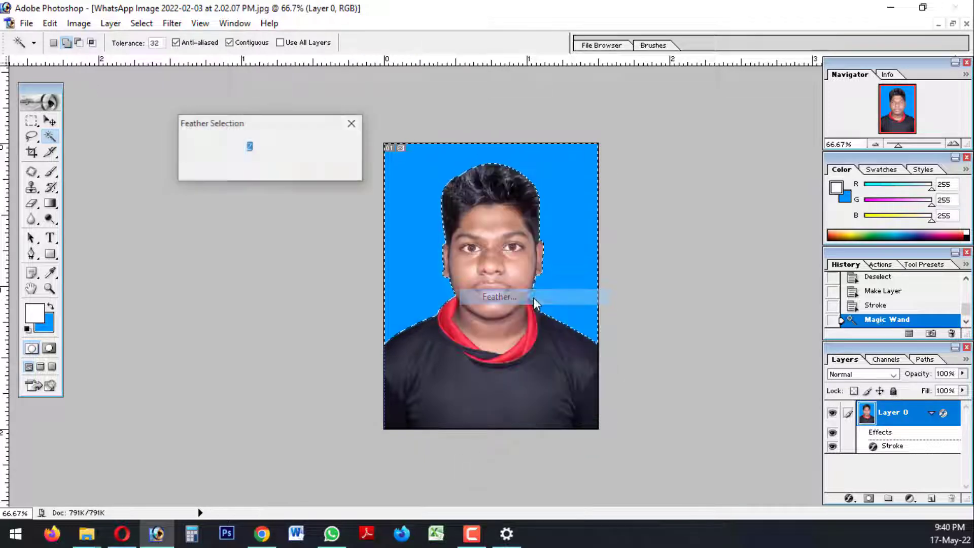
{"action": "key", "text": "Return"}
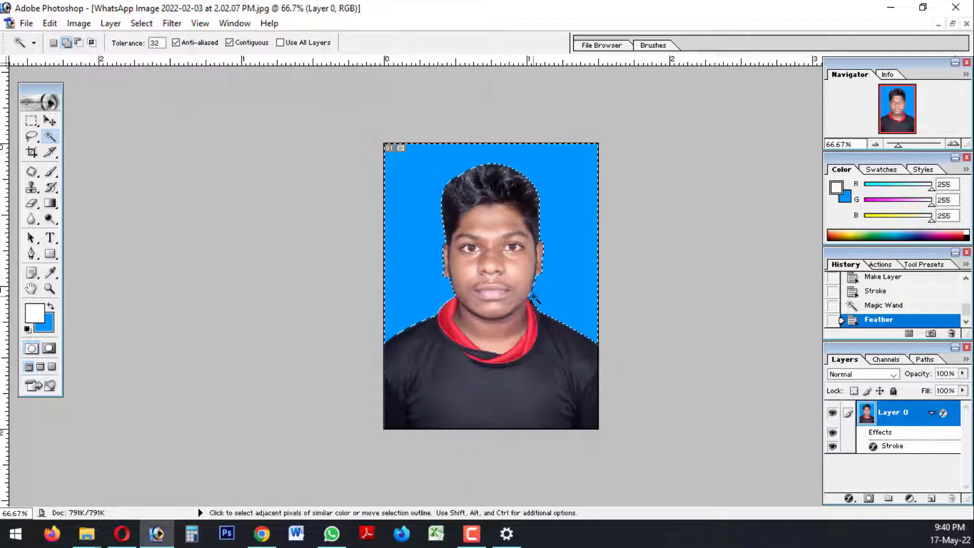
{"action": "left_click", "coordinate": [50, 306]}
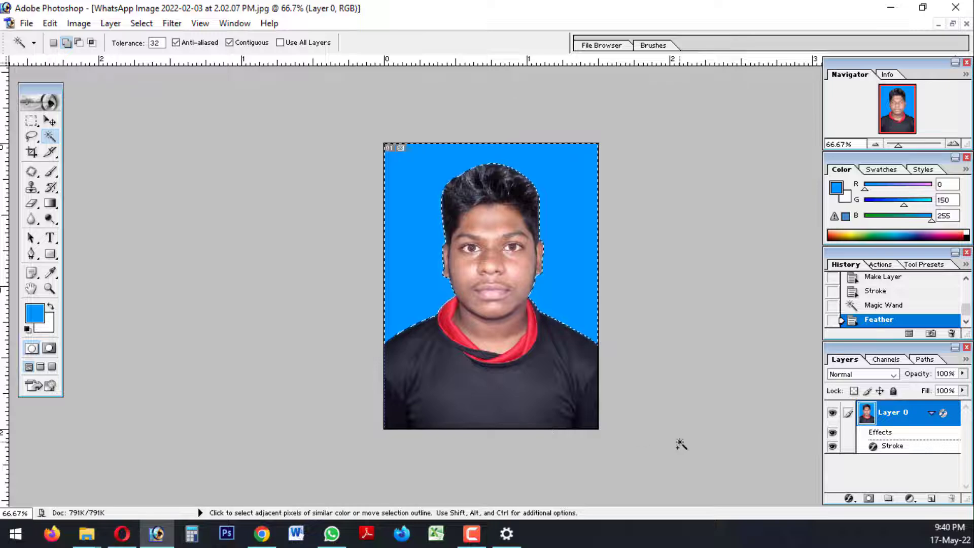
Fill the selected background with white, nudge the selection outline right, fill it with white again and deselect
{"action": "key", "text": "ctrl+Delete"}
{"action": "key", "text": "Right"}
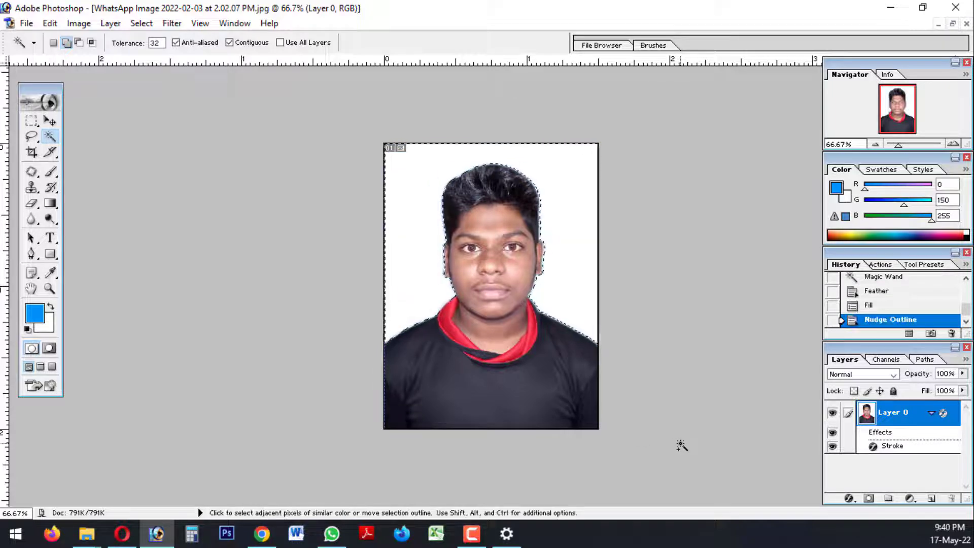
{"action": "key", "text": "ctrl+Delete"}
{"action": "key", "text": "ctrl+d"}
Copy the white-background photo with its stroke into the Untitled-1 page and maximize that document
{"action": "left_click", "coordinate": [30, 367]}
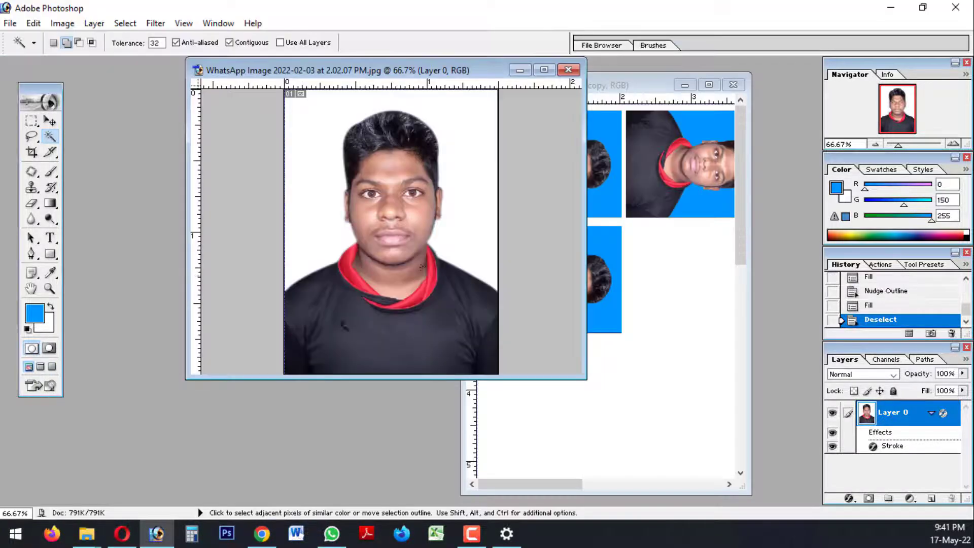
{"action": "key", "text": "v"}
{"action": "left_click_drag", "start_coordinate": [422, 248], "coordinate": [657, 390]}
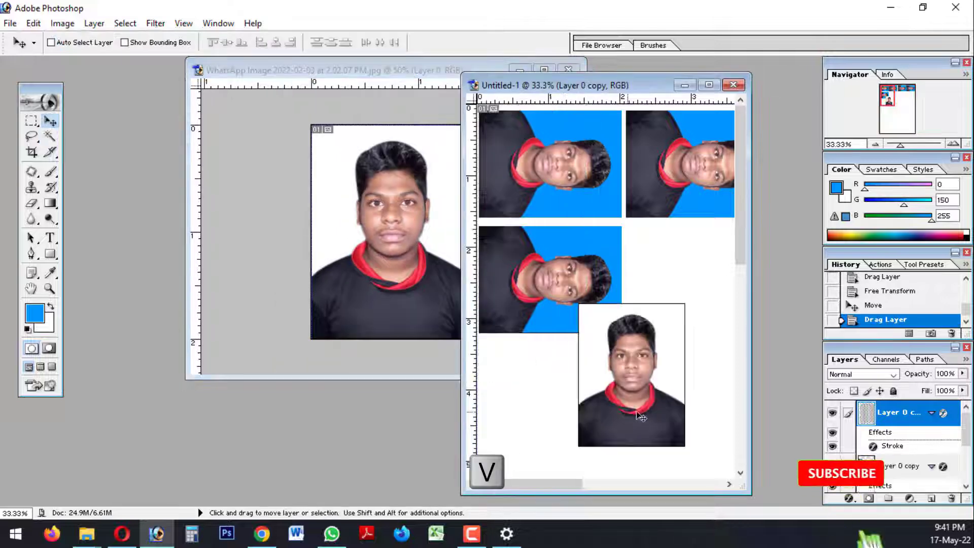
{"action": "left_click", "coordinate": [709, 84]}
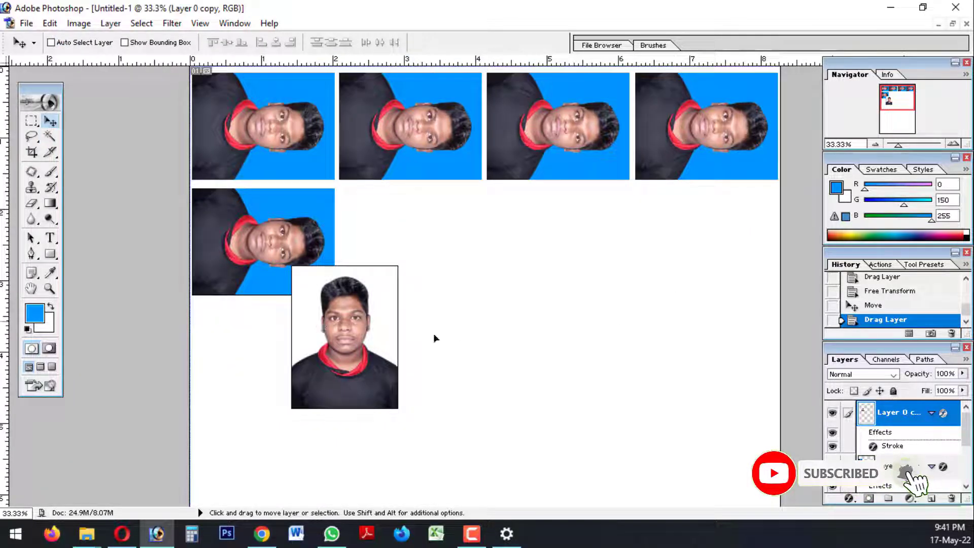
Move the white-background copy into the empty area below the third and fourth top-row photos and check its black stroke up close
{"action": "left_click_drag", "start_coordinate": [434, 336], "coordinate": [201, 181]}
{"action": "key", "text": "ctrl+plus"}
{"action": "key", "text": "ctrl+plus"}
{"action": "key", "text": "ctrl+plus"}
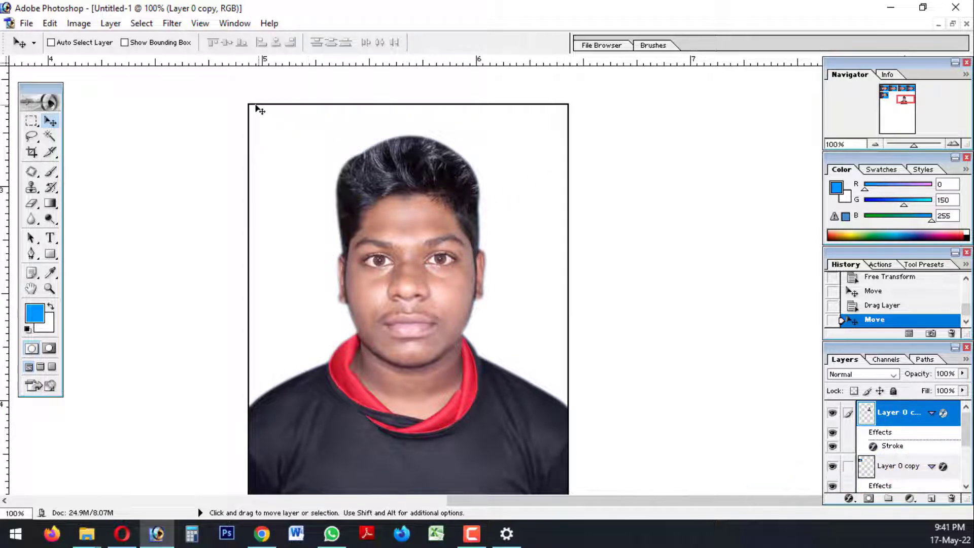
{"action": "key", "text": "ctrl+minus"}
{"action": "key", "text": "ctrl+minus"}
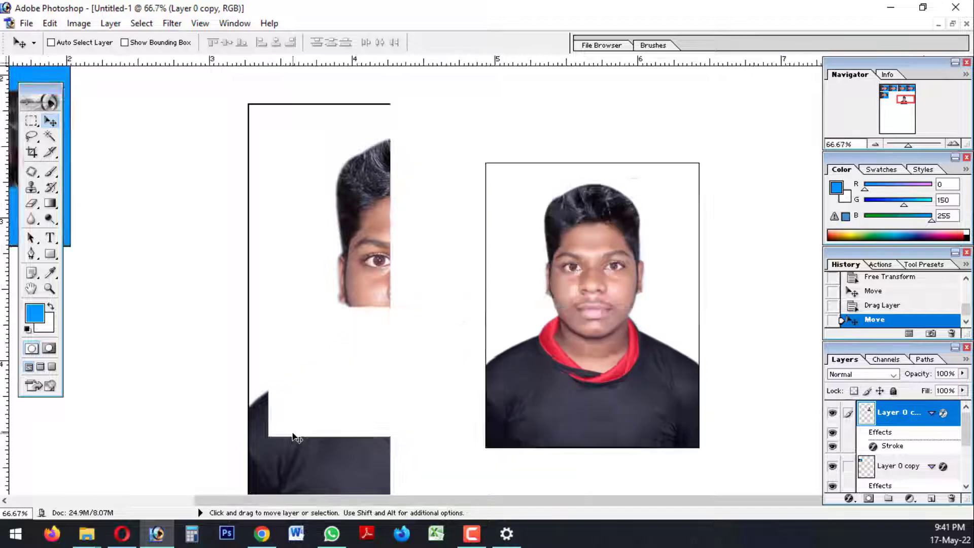